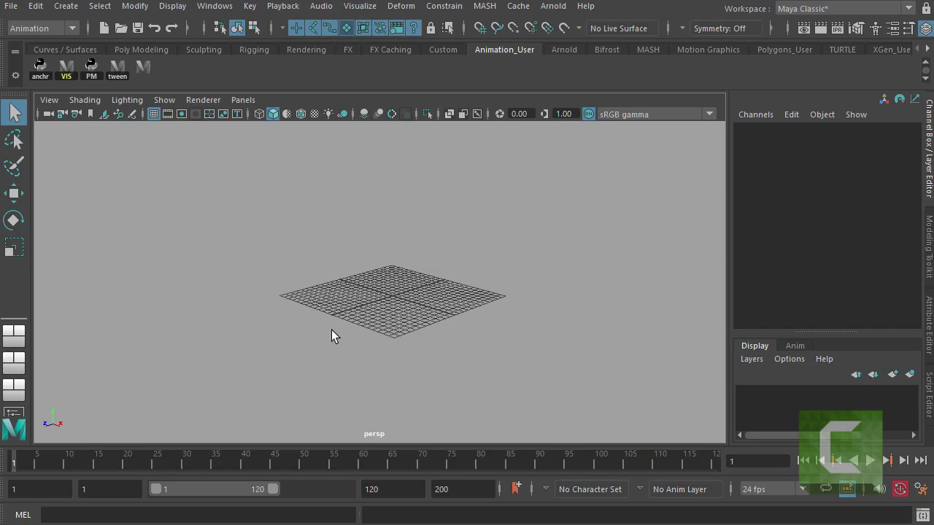
Add a polygon sphere, pSphere1, at the centre of the grid.
mouse_move(355, 337)
alt+mouse_down()
mouse_move(355, 325)
mouse_move(346, 359)
mouse_move(369, 332)
mouse_move(324, 326)
mouse_move(329, 358)
mouse_move(373, 356)
mouse_move(258, 352)
mouse_move(349, 340)
mouse_move(388, 316)
mouse_move(382, 288)
mouse_move(366, 340)
mouse_move(310, 336)
mouse_move(324, 332)
mouse_move(354, 359)
mouse_move(322, 322)
mouse_move(363, 334)
mouse_move(345, 338)
mouse_move(353, 340)
alt+mouse_up()
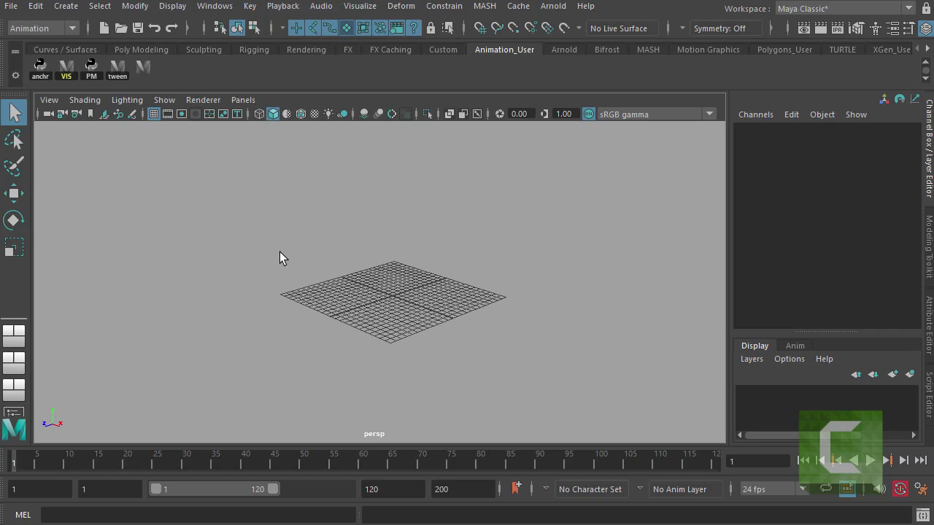
click(66, 6)
mouse_move(106, 58)
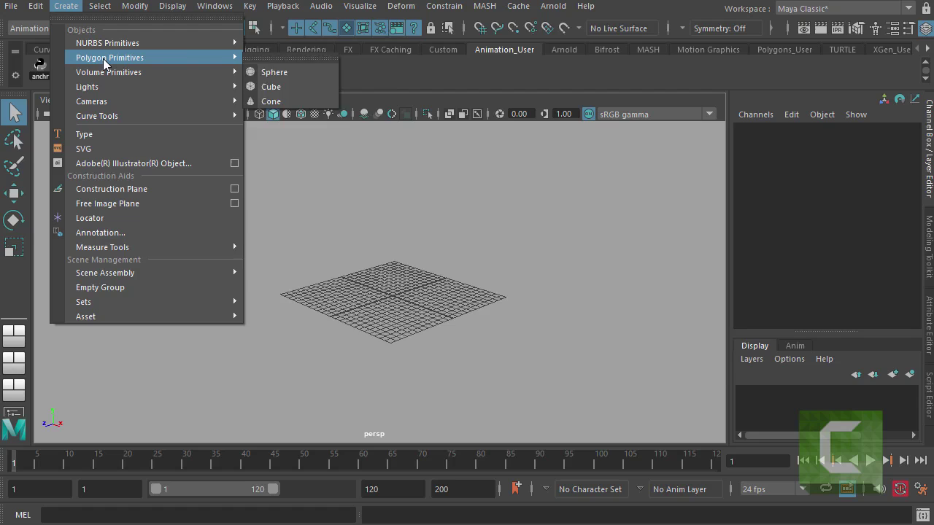
click(282, 59)
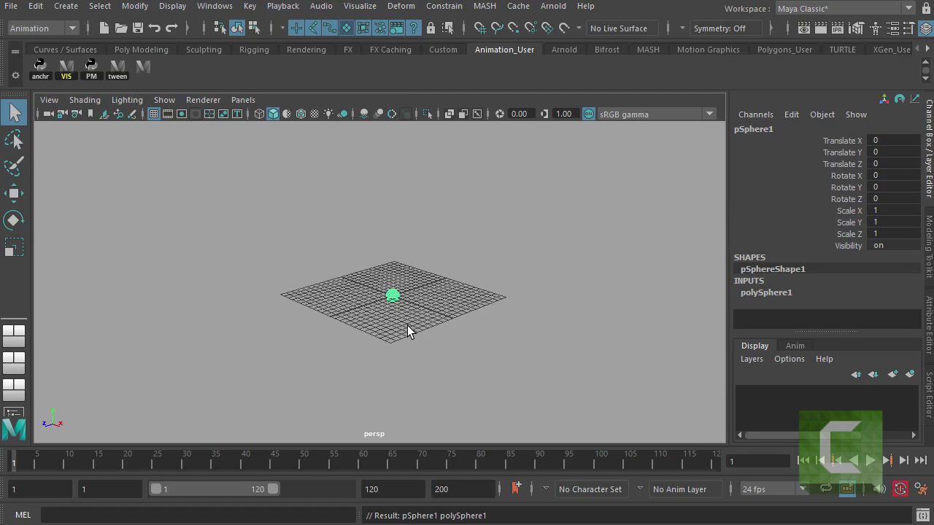
Tumble, pan and dolly the perspective view to frame the sphere closely.
mouse_move(399, 334)
alt+mouse_down()
mouse_move(394, 301)
mouse_move(402, 310)
mouse_move(360, 320)
mouse_move(394, 321)
mouse_move(394, 334)
alt+mouse_up()
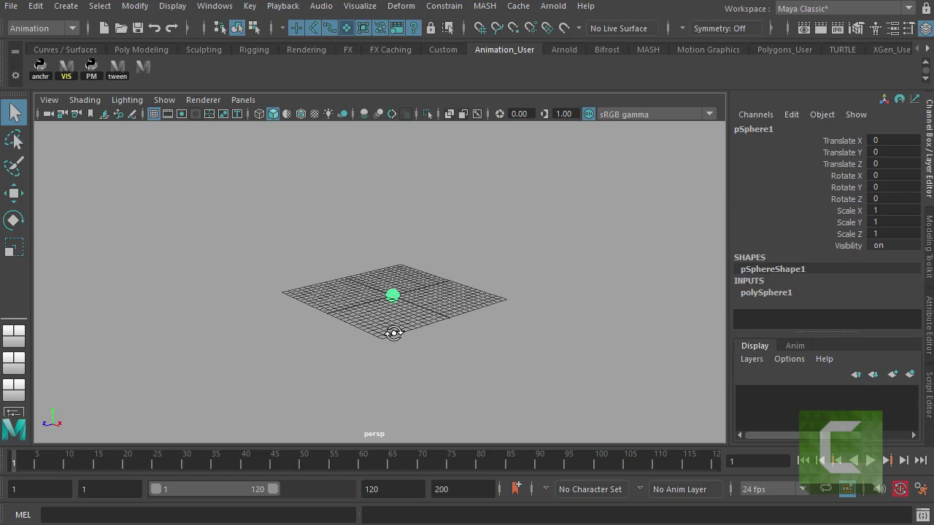
alt+middle_drag(393, 331, 409, 318)
alt+right_drag(411, 323, 615, 344)
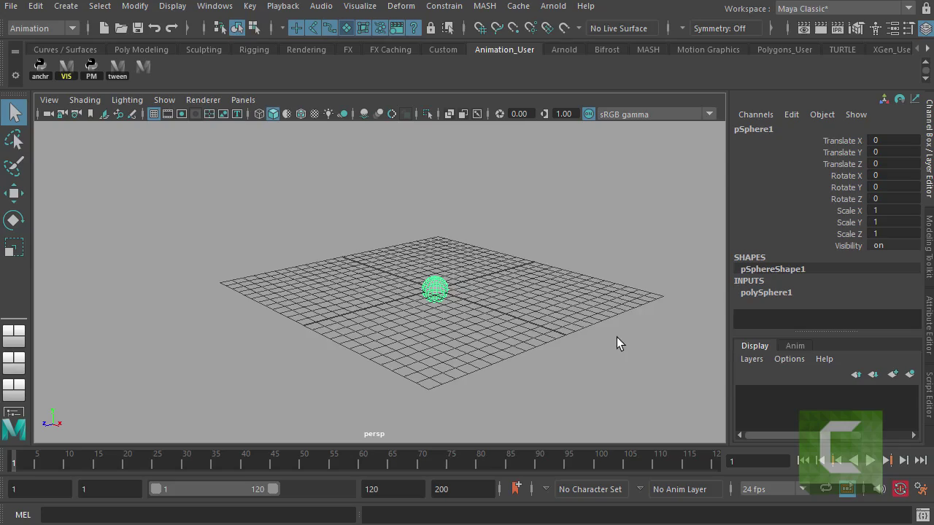
alt+drag(615, 343, 465, 371)
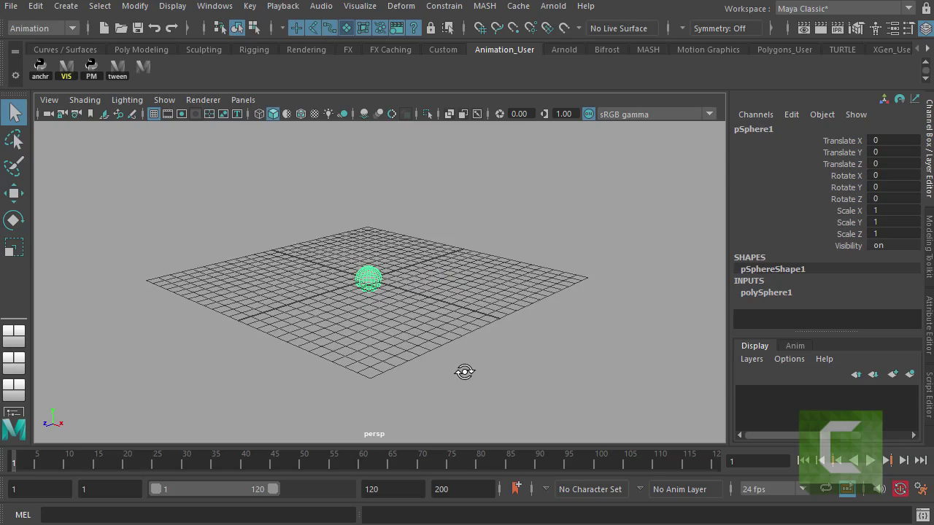
alt+middle_drag(467, 377, 460, 372)
alt+right_drag(460, 371, 627, 393)
alt+drag(627, 392, 402, 377)
alt+middle_drag(401, 377, 441, 390)
alt+drag(441, 390, 418, 367)
alt+right_drag(419, 367, 321, 360)
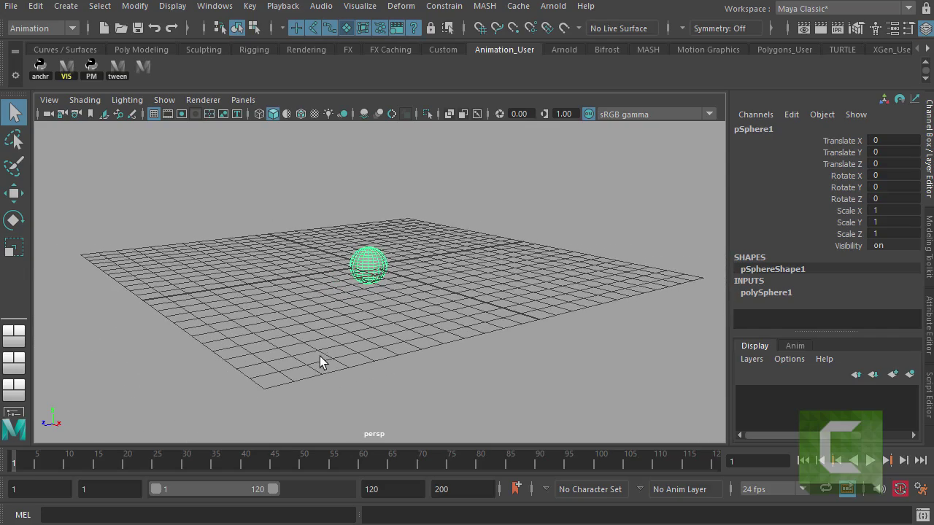
alt+drag(321, 360, 340, 365)
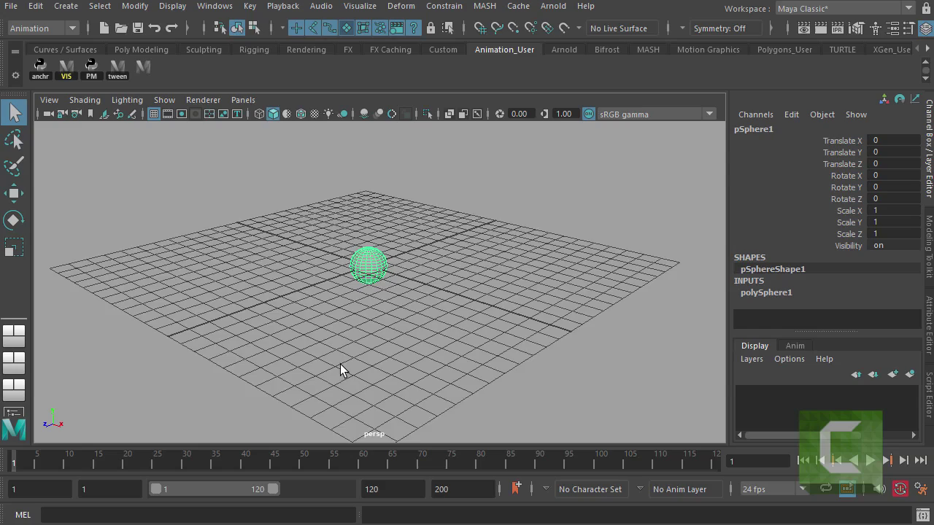
alt+middle_drag(340, 364, 355, 393)
alt+drag(360, 386, 379, 366)
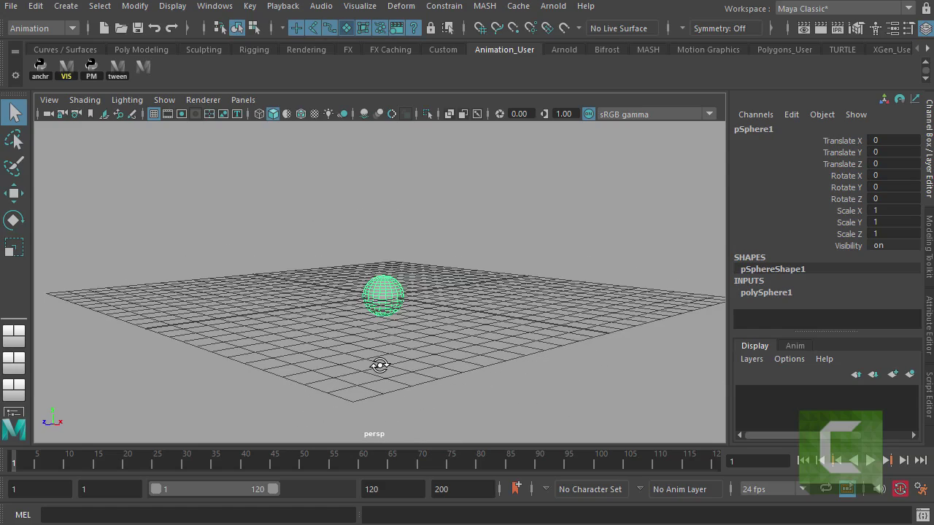
With the Move tool, drag the sphere around the grid along X, Y and Z.
click(19, 202)
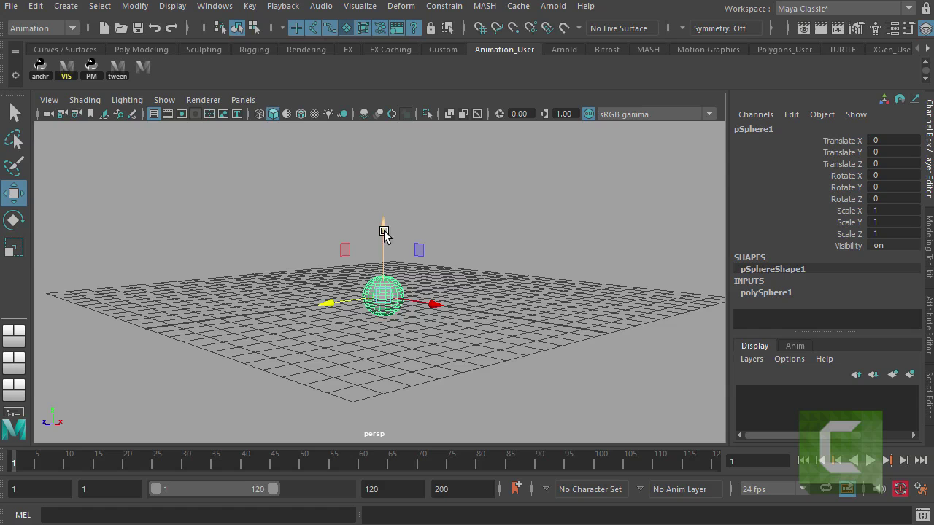
alt+drag(400, 299, 399, 302)
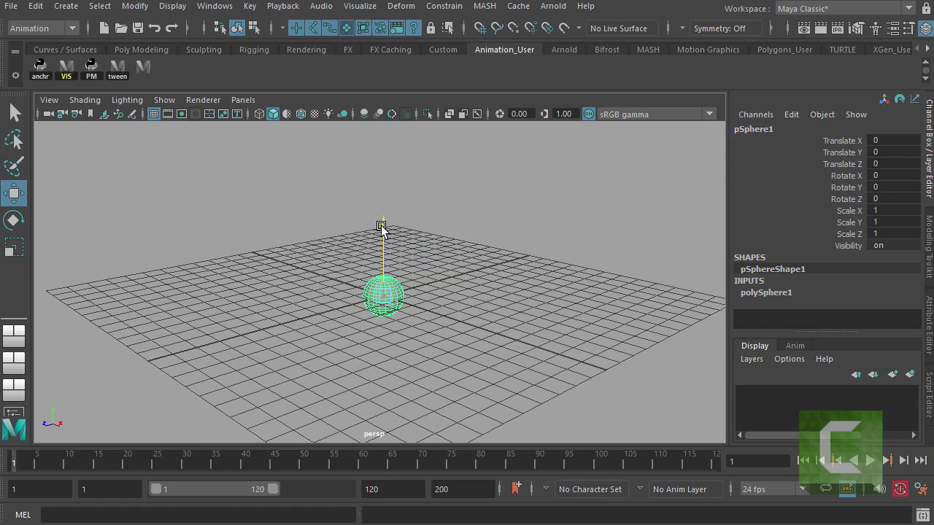
drag(380, 227, 379, 167)
drag(326, 252, 277, 255)
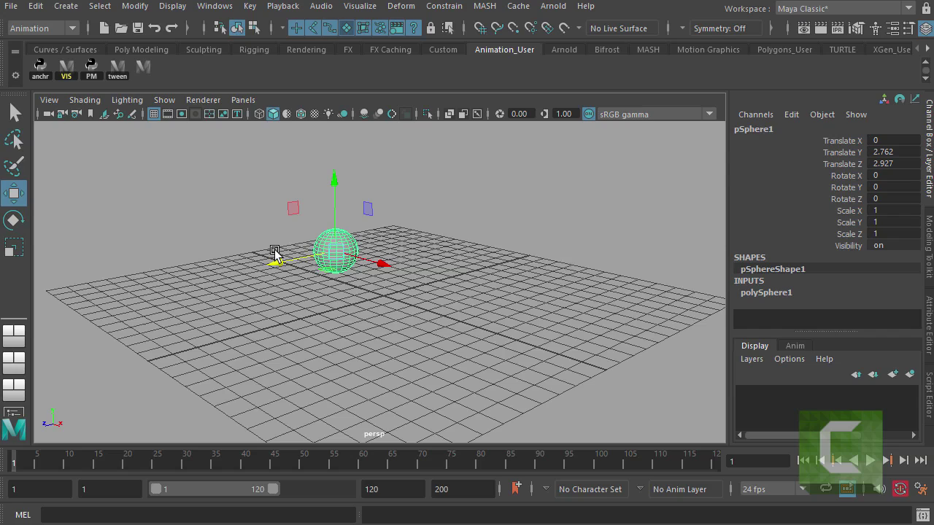
drag(381, 265, 402, 257)
alt+drag(406, 314, 466, 288)
drag(504, 261, 386, 299)
drag(336, 243, 295, 243)
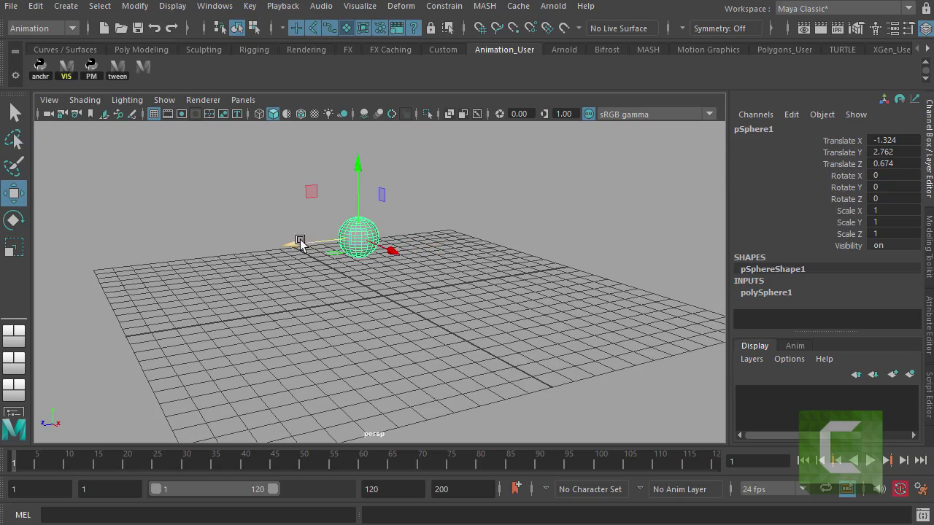
drag(356, 163, 356, 139)
alt+drag(374, 219, 390, 252)
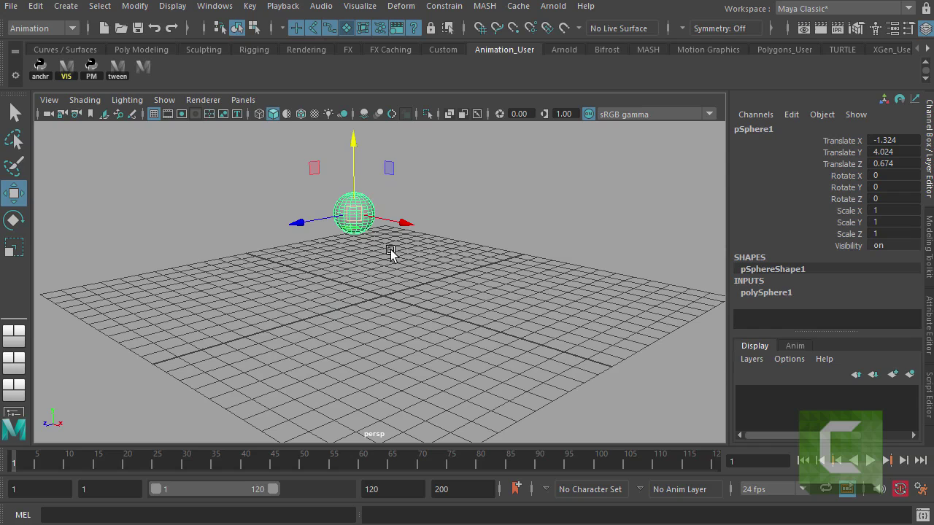
Undo the moves, then lift the sphere and push it back along Z again.
key(ctrl+z)
key(ctrl+z)
key(ctrl+z)
key(ctrl+z)
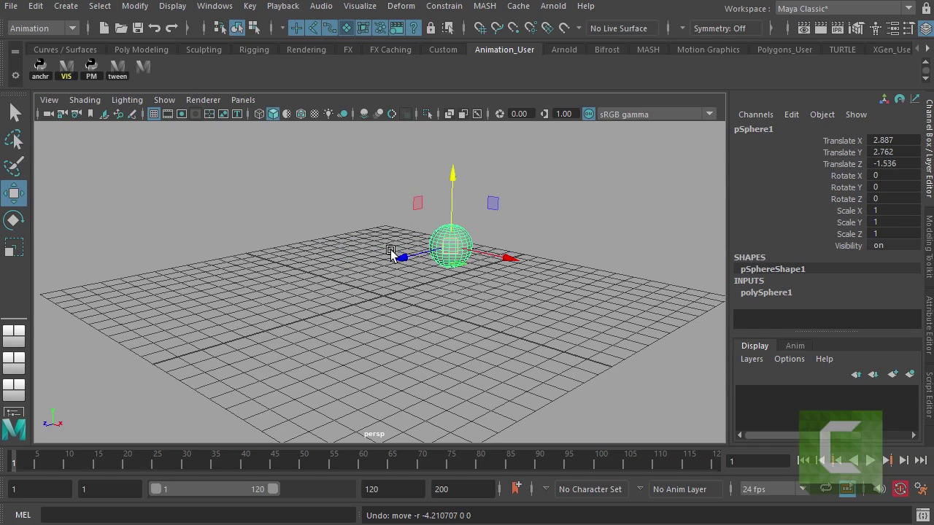
key(ctrl+z)
key(ctrl+z)
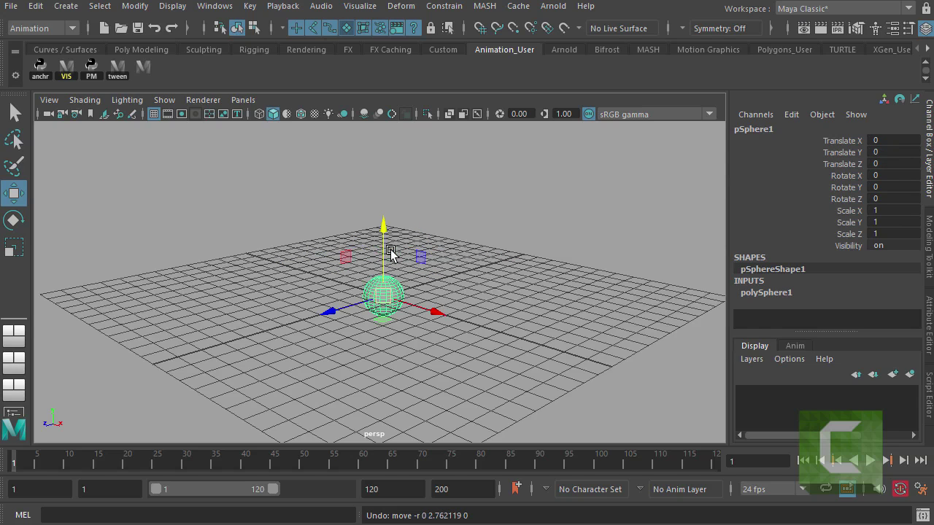
alt+drag(387, 319, 373, 321)
drag(382, 228, 397, 150)
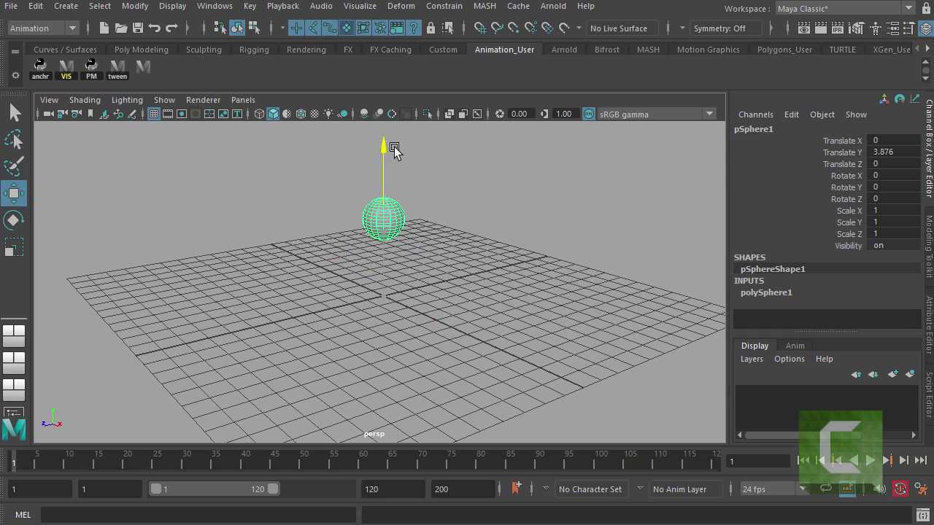
drag(325, 231, 453, 238)
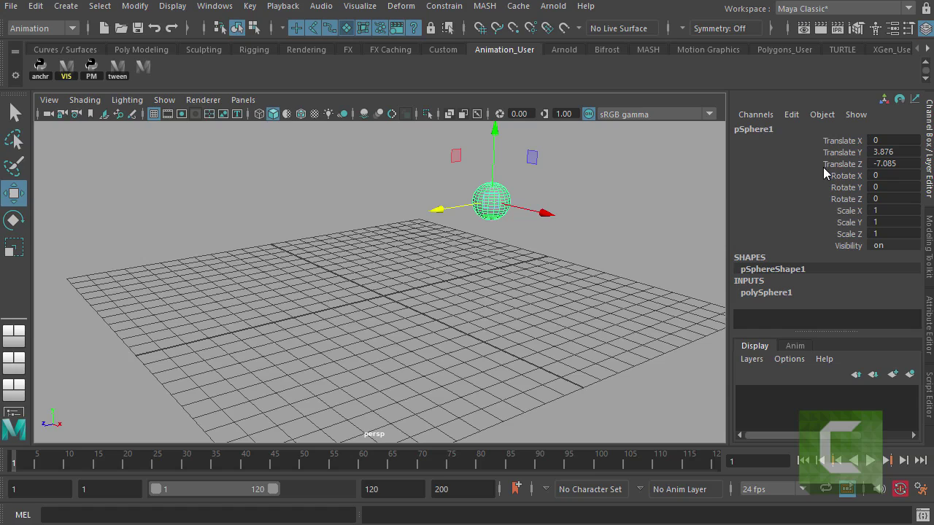
Set Translate X, Y and Z to 0 in the Channel Box.
click(890, 163)
drag(893, 149, 893, 137)
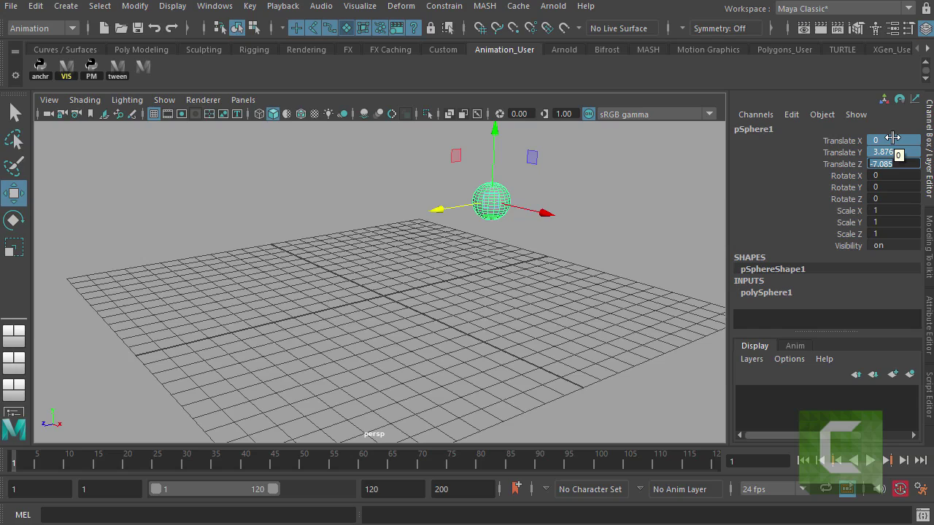
text(0)
key(Return)
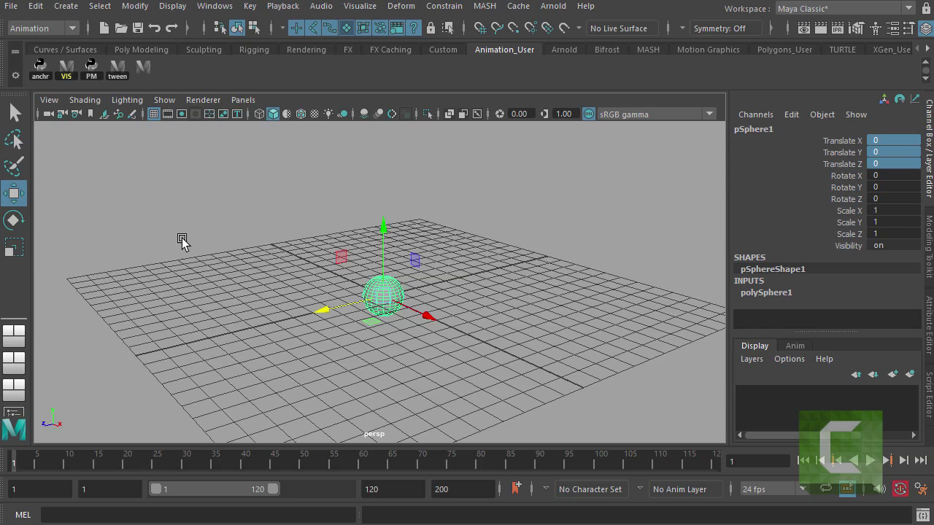
Try rotating the sphere around X and Y, undoing each rotation.
click(20, 228)
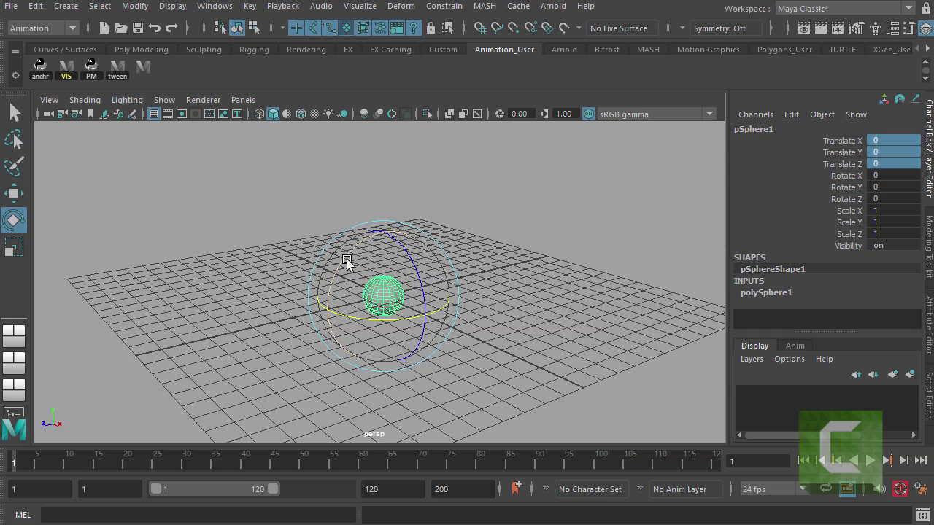
drag(344, 259, 358, 240)
key(ctrl+z)
key(ctrl+z)
key(ctrl+z)
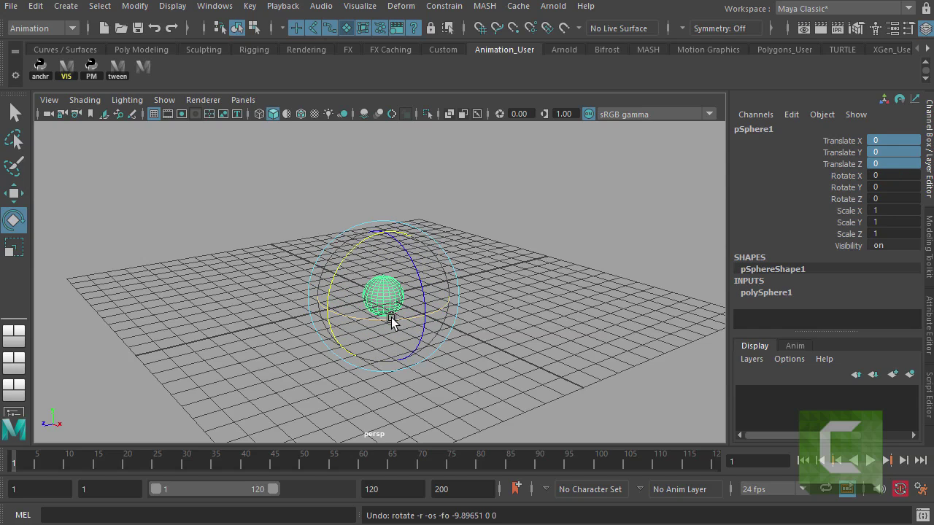
drag(398, 321, 415, 252)
key(ctrl+z)
key(ctrl+z)
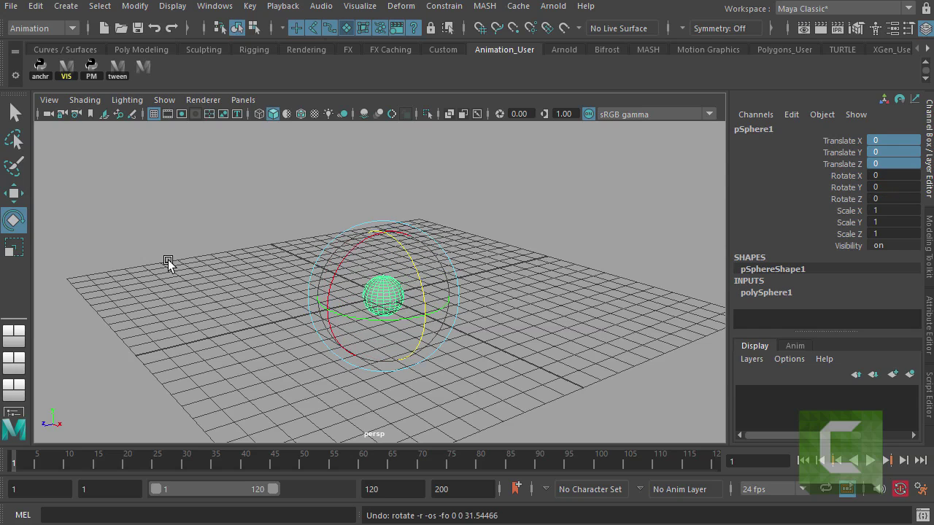
Scale the sphere to about 1.845 in X, 2.002 in Y and 1.841 in Z.
click(15, 248)
drag(327, 312, 292, 313)
drag(430, 316, 457, 330)
drag(385, 235, 381, 184)
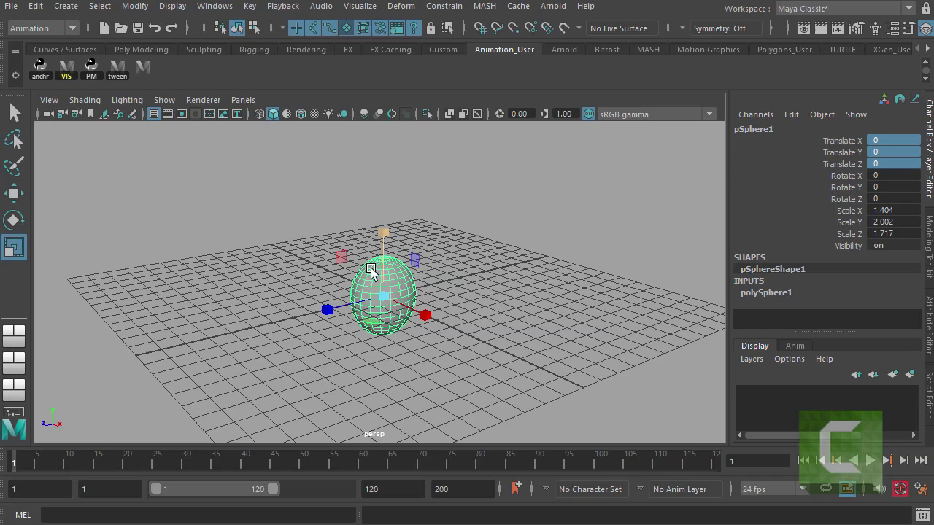
drag(324, 312, 319, 312)
drag(425, 315, 372, 315)
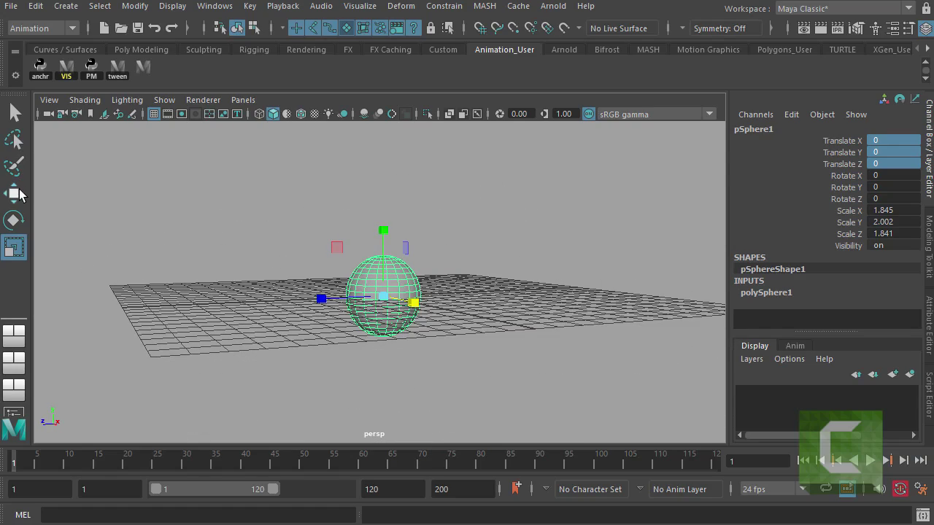
alt+drag(340, 327, 352, 346)
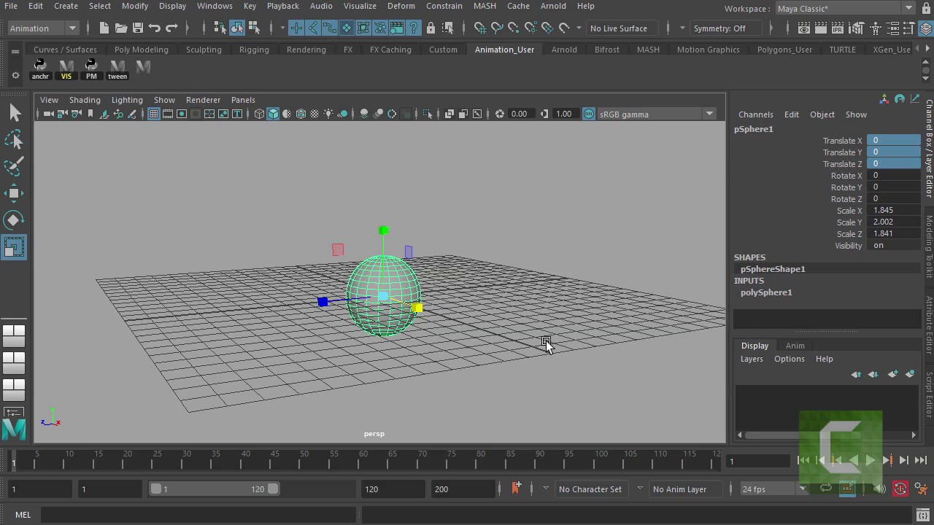
Undo the scaling back to 1 and set Translate X, Y and Z to 0.
key(ctrl+z)
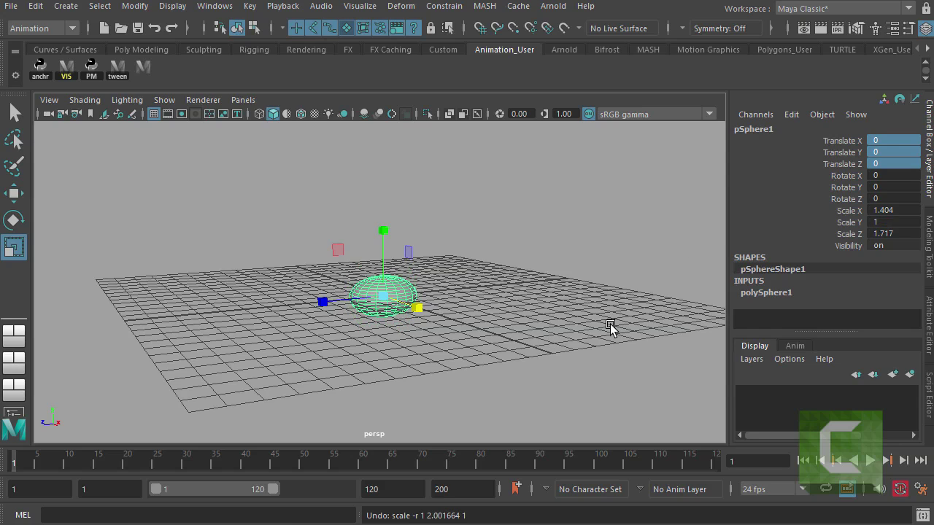
key(ctrl+z)
key(ctrl+z)
key(ctrl+z)
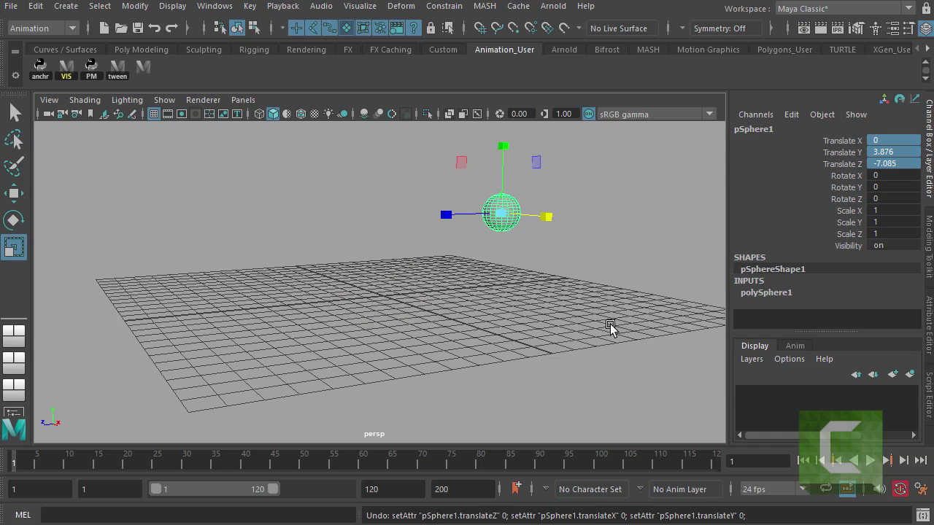
key(w)
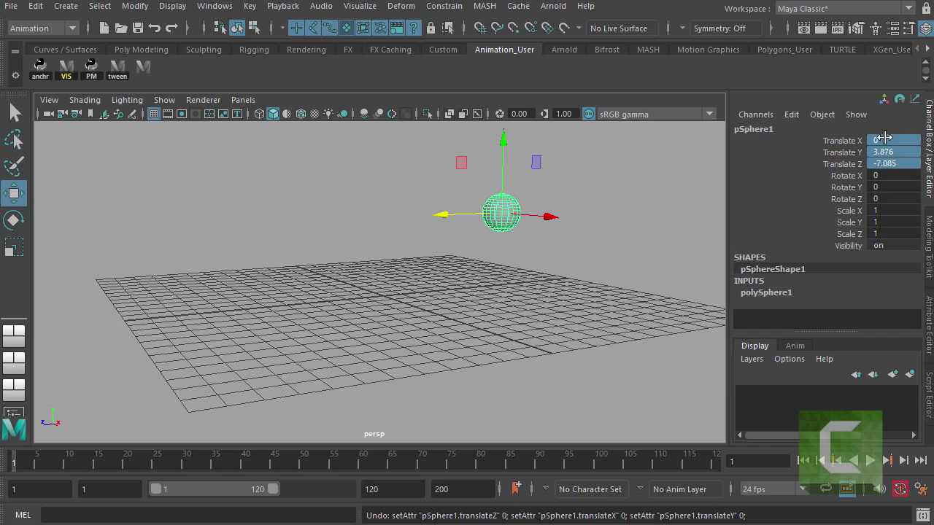
text(0)
key(Return)
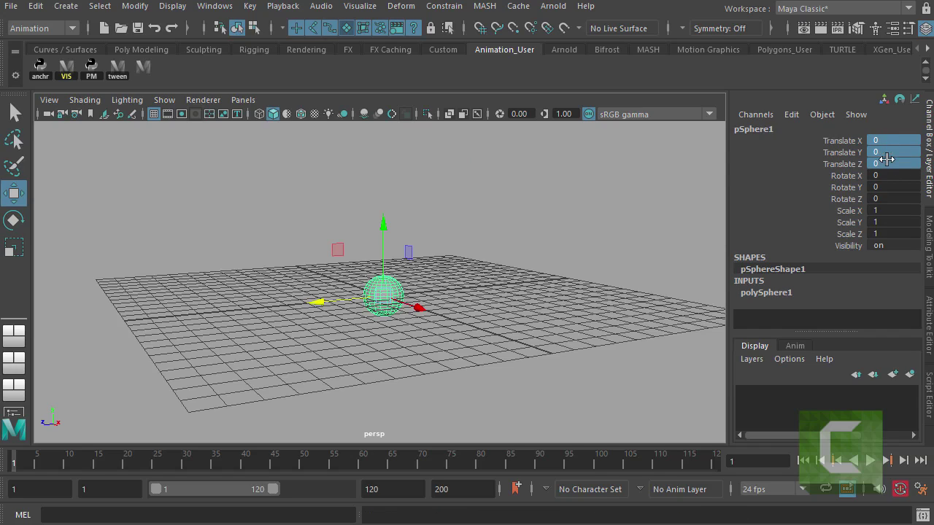
mouse_move(411, 354)
alt+mouse_down()
mouse_move(402, 345)
mouse_move(410, 364)
mouse_move(407, 354)
alt+mouse_up()
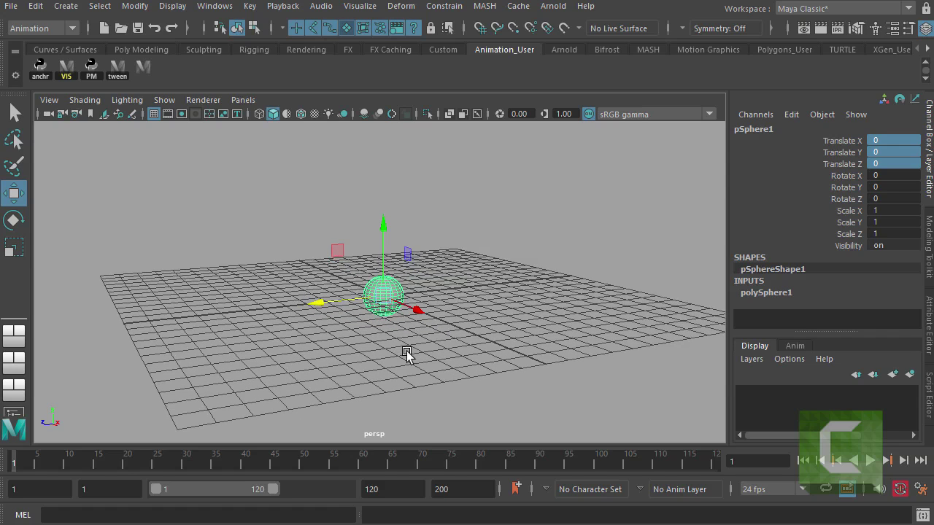
Switch the panel layout to Three Panes Split Top.
click(242, 100)
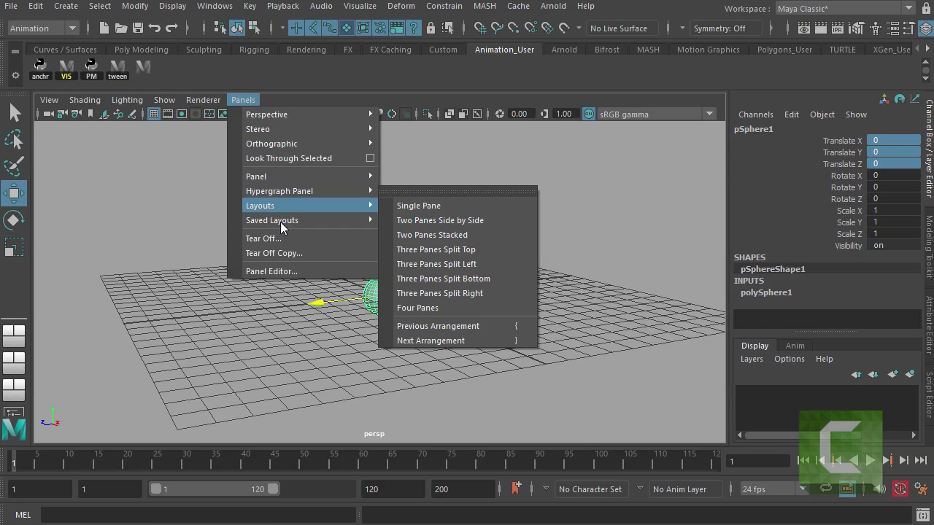
mouse_move(281, 221)
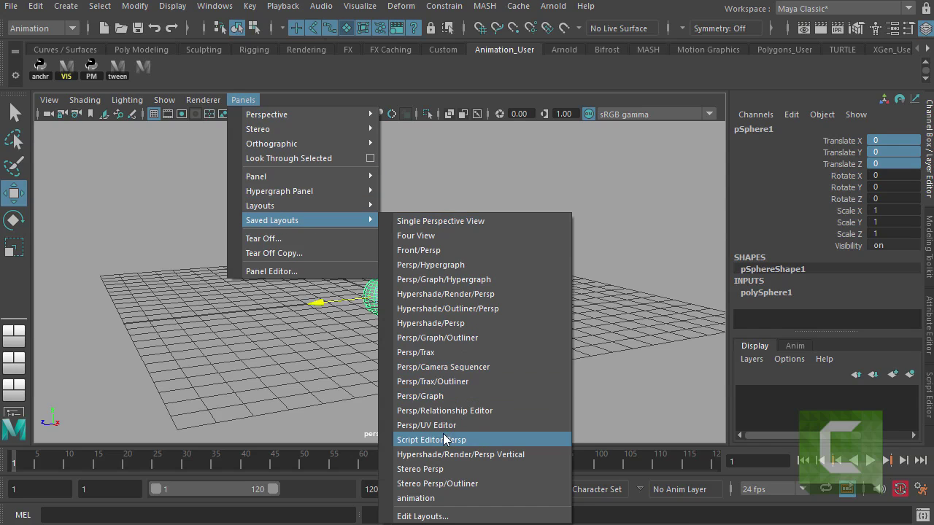
mouse_move(296, 178)
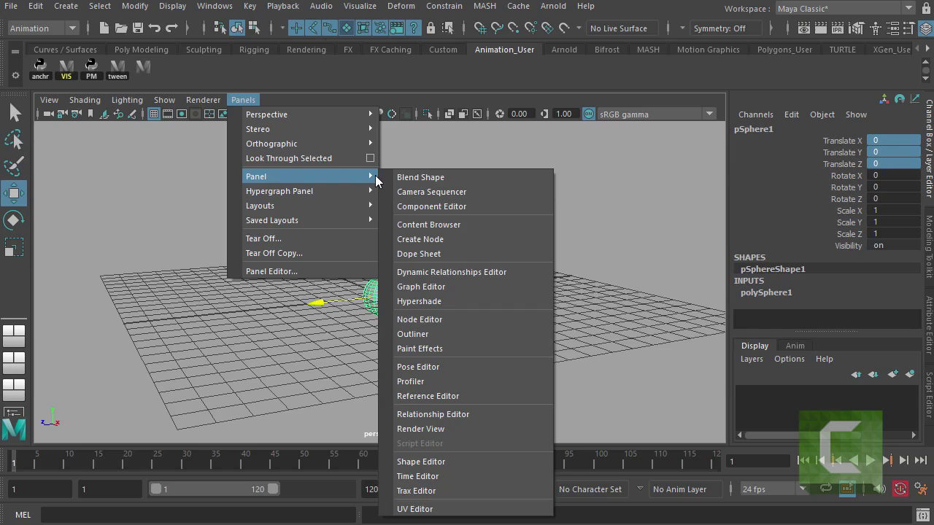
mouse_move(348, 206)
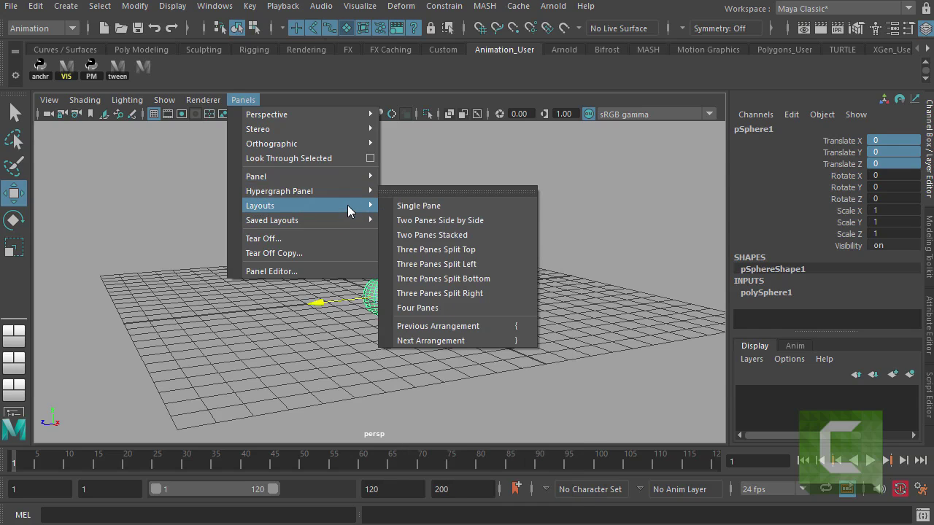
click(475, 250)
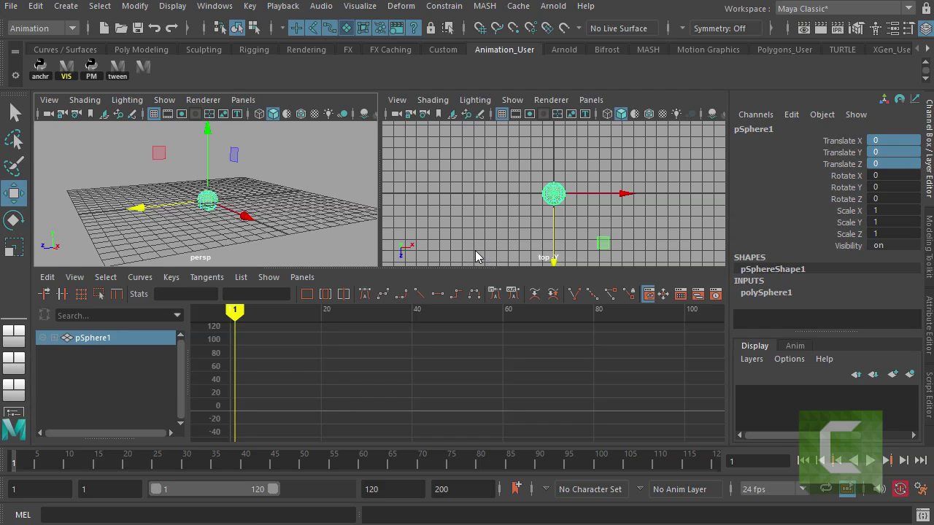
Make the top-view pane look through the persp camera and enlarge the upper panes slightly.
click(593, 100)
mouse_move(606, 115)
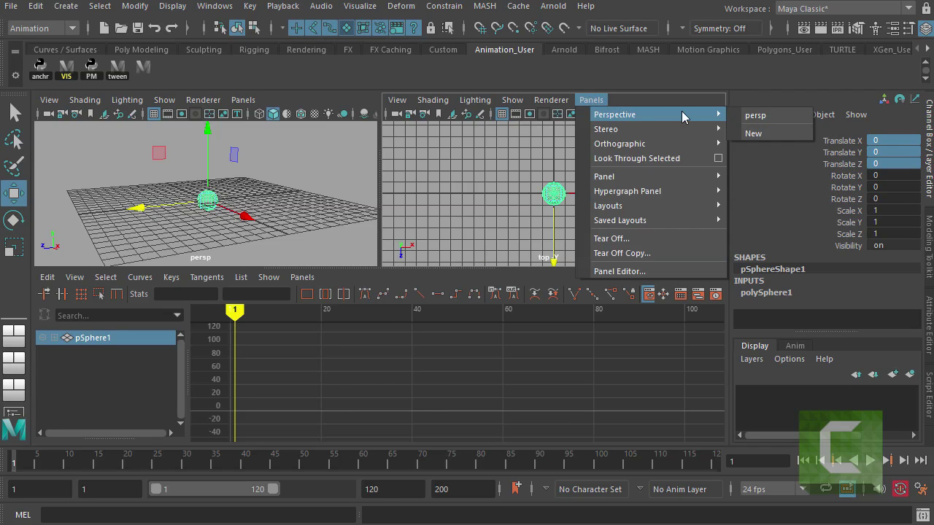
click(805, 122)
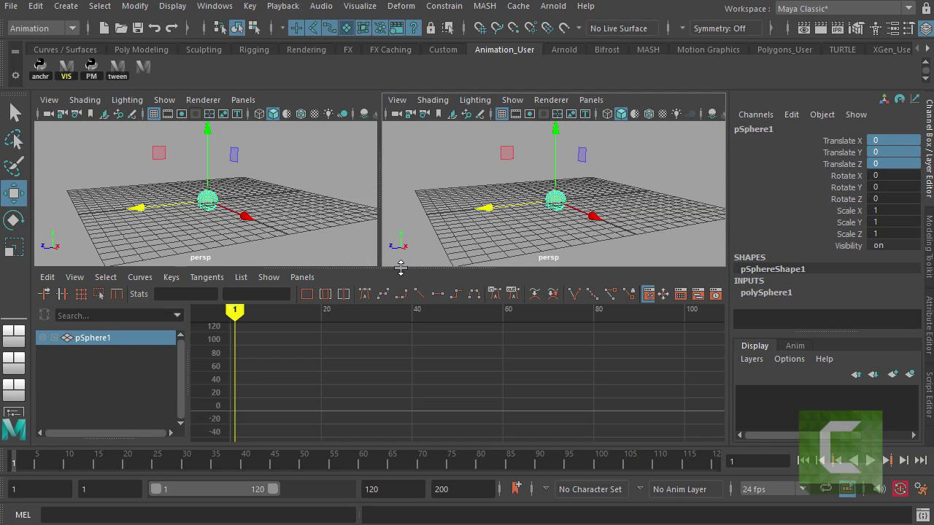
drag(401, 267, 401, 277)
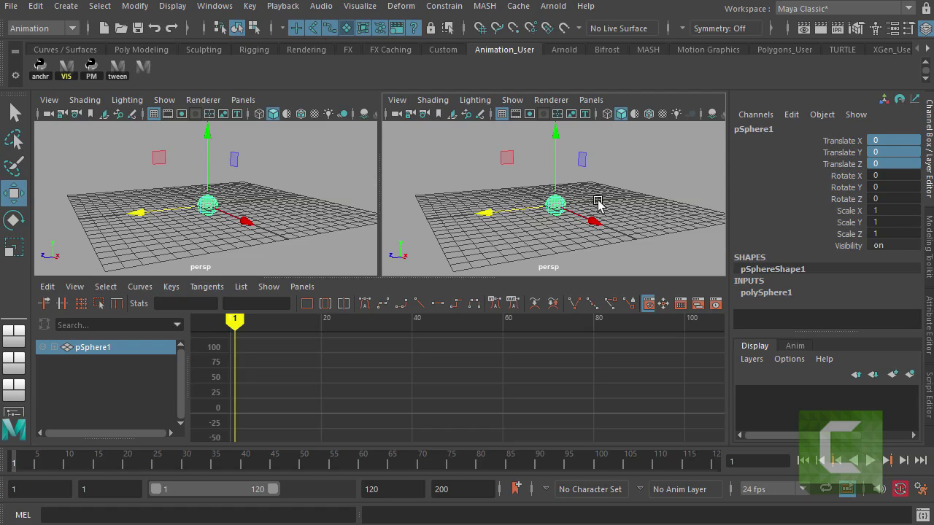
alt+drag(489, 213, 517, 206)
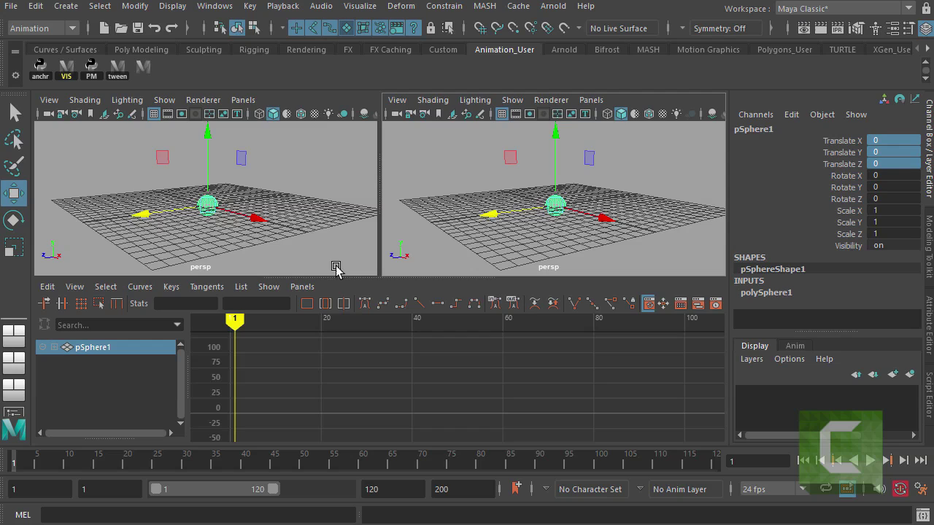
click(298, 289)
mouse_move(319, 334)
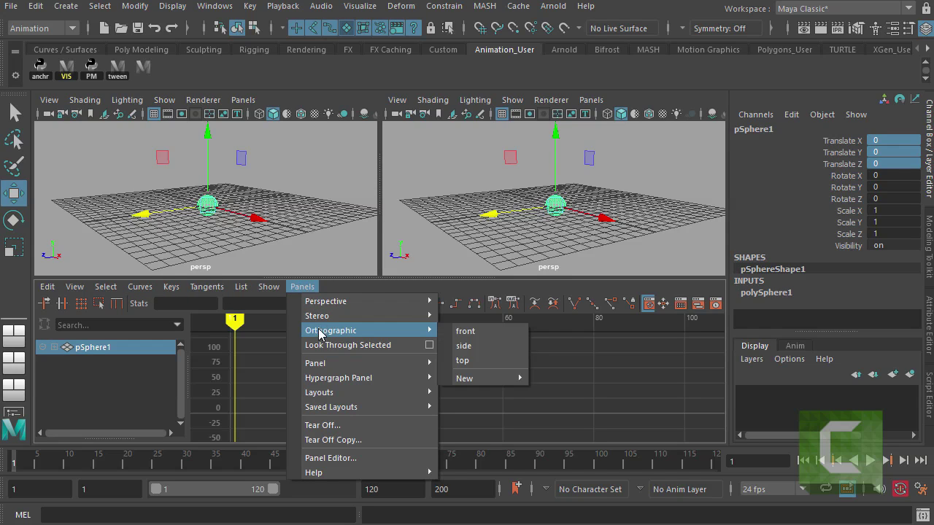
mouse_move(325, 363)
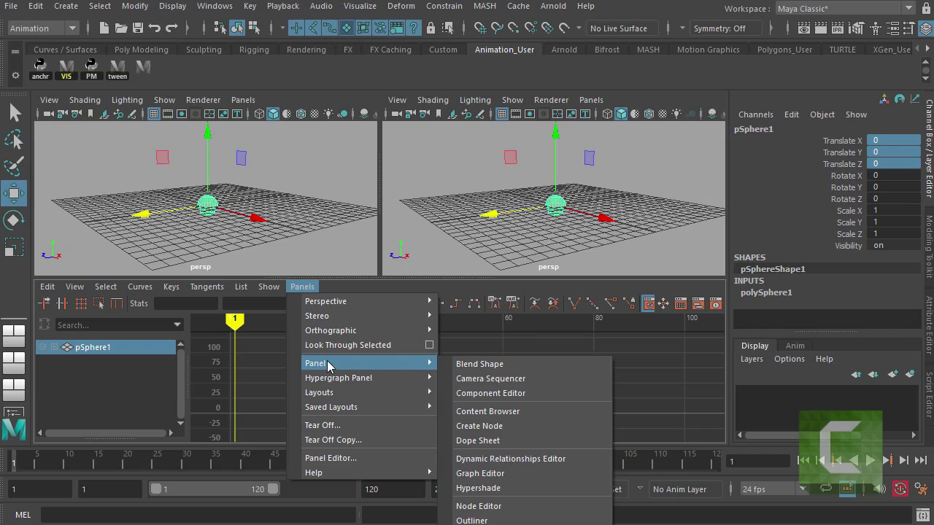
click(489, 473)
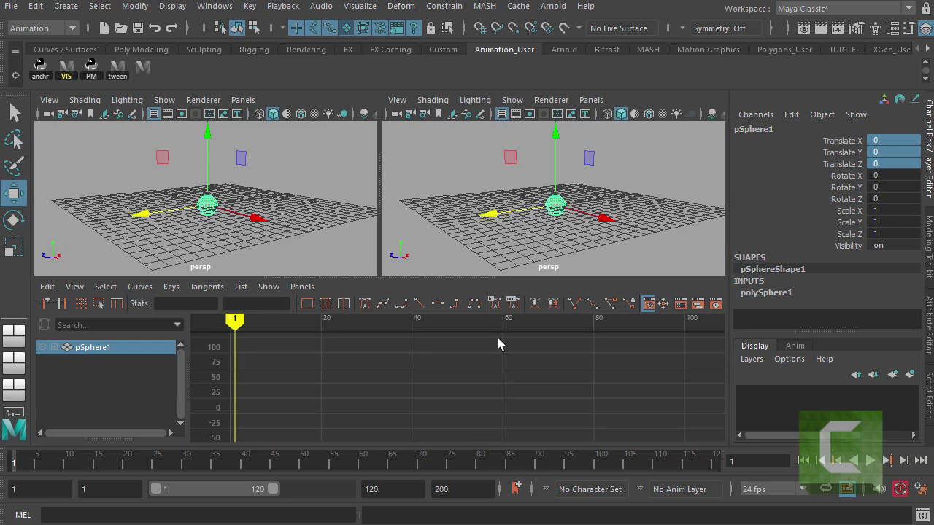
alt+drag(541, 202, 525, 210)
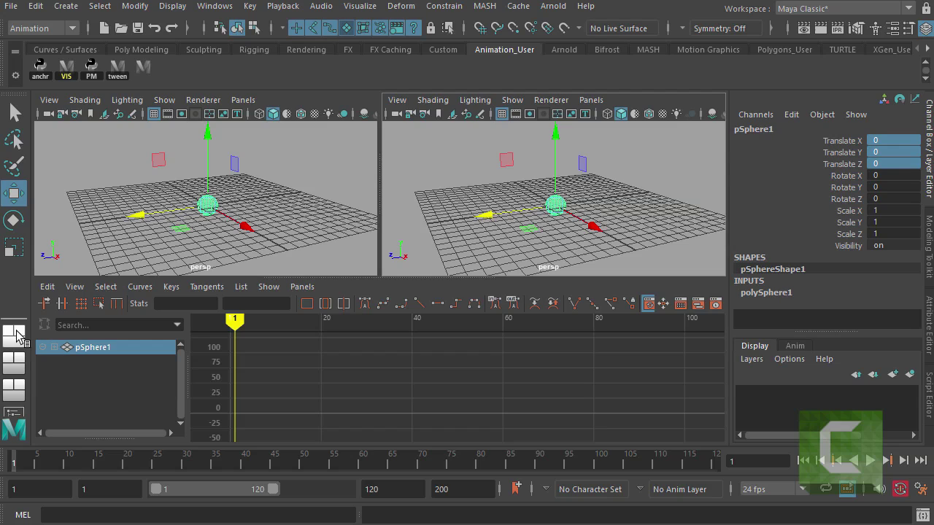
Save the current panel layout as 'animation' and confirm it in the layout list.
right_click(18, 336)
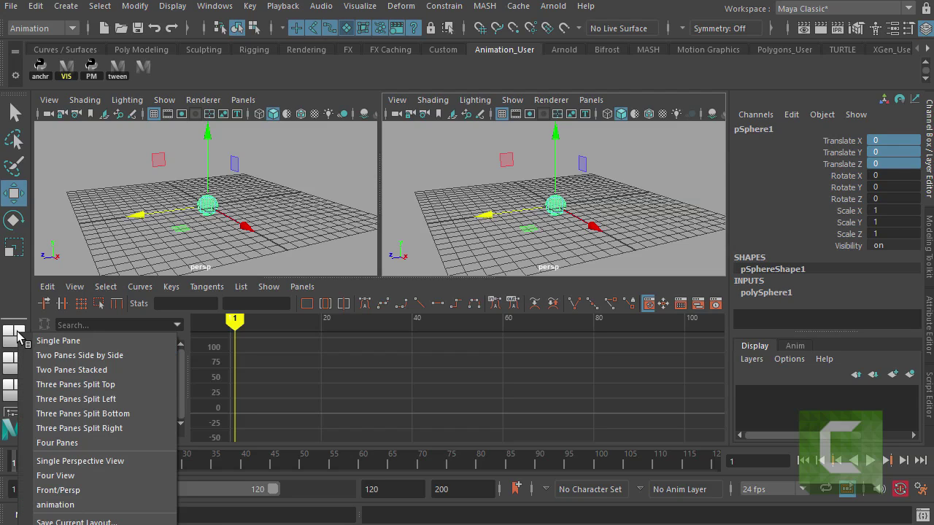
click(60, 521)
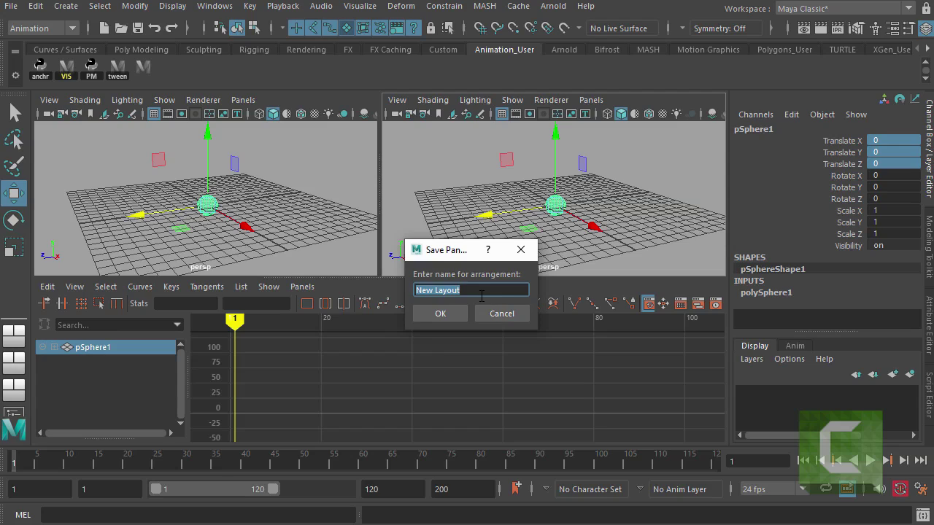
text(animation)
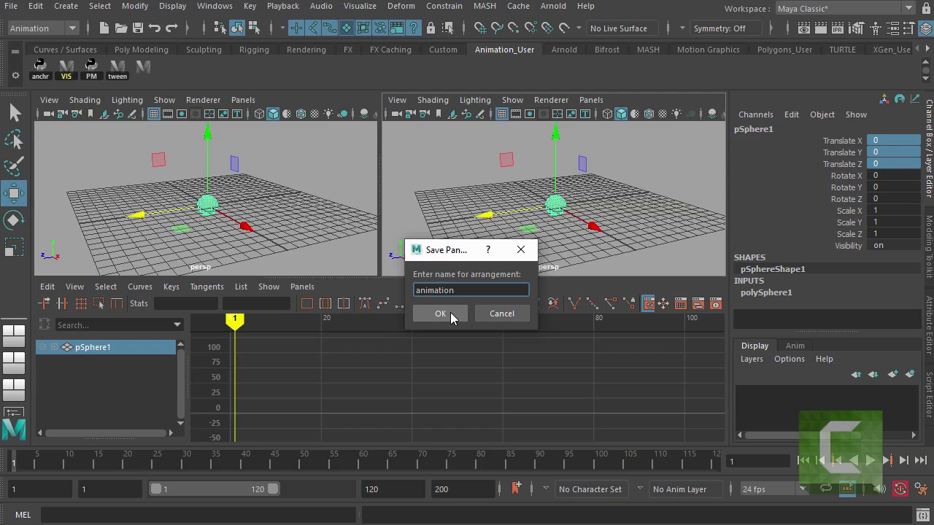
click(501, 314)
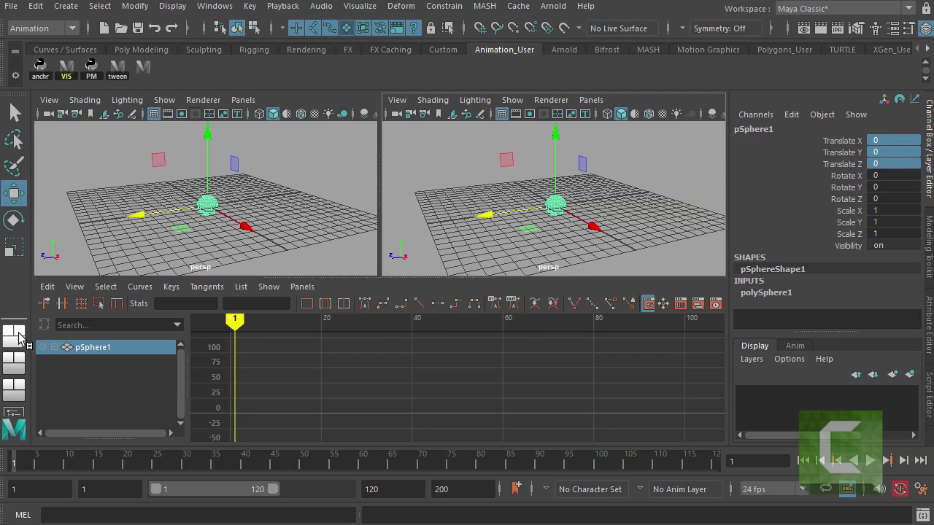
right_click(19, 336)
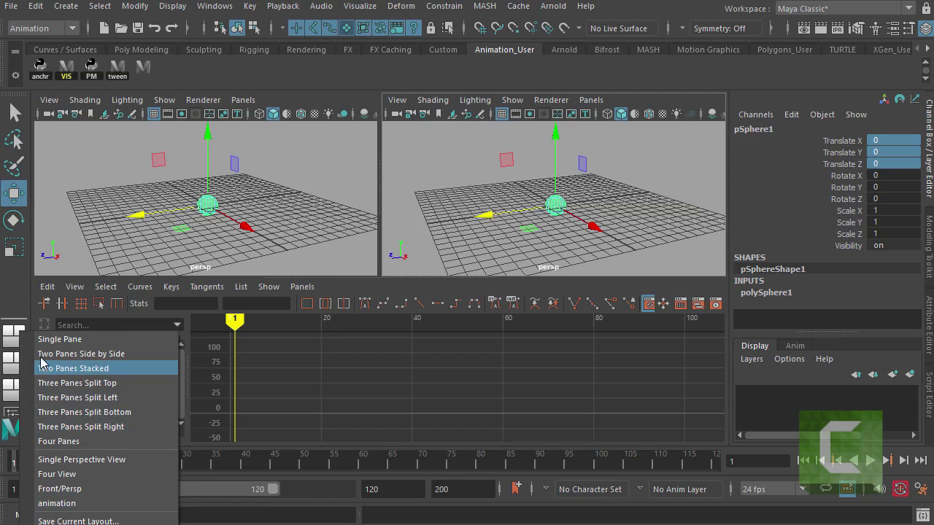
click(19, 330)
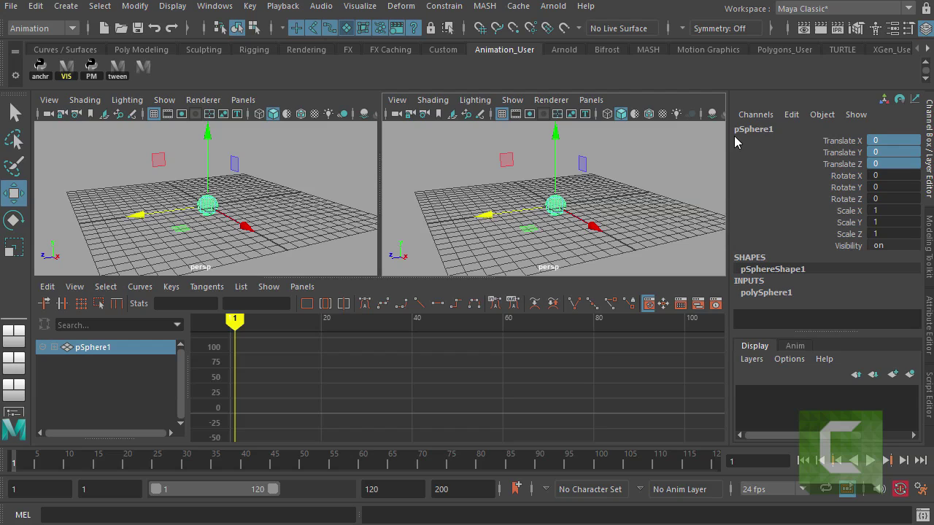
Rename pSphere1 to 'ball' in the Outliner, then close the Outliner.
double_click(758, 131)
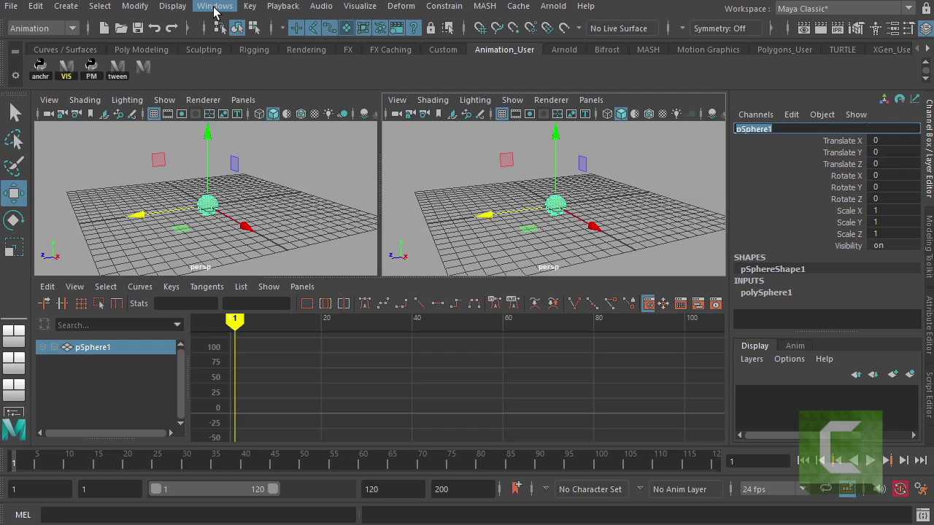
click(215, 10)
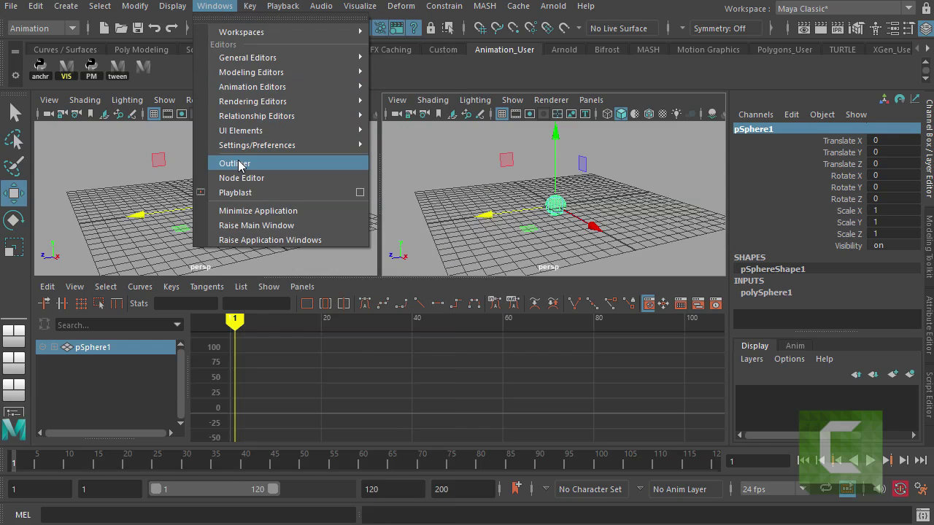
click(238, 165)
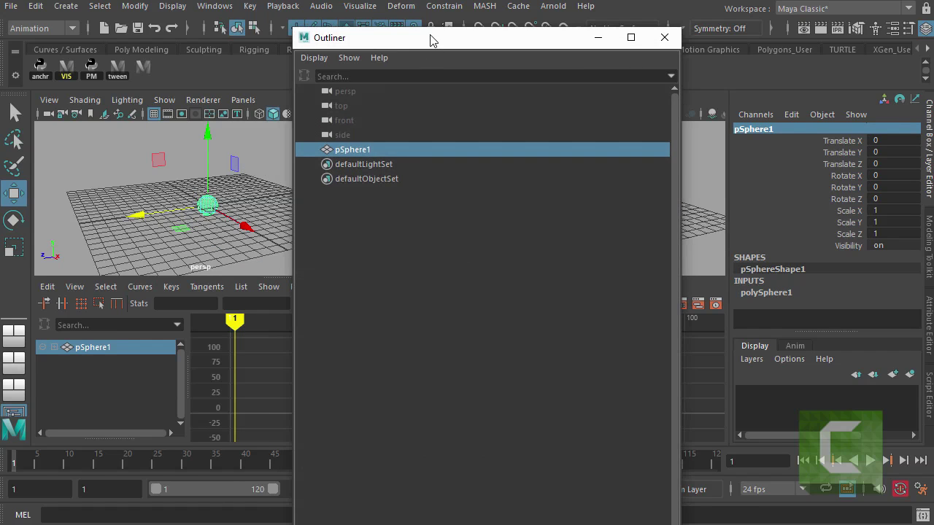
drag(429, 40, 502, 82)
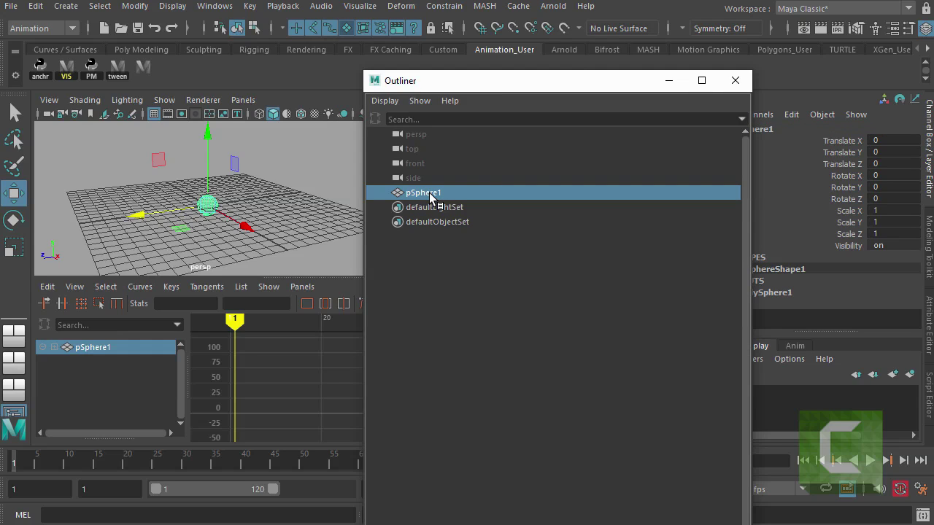
double_click(430, 194)
text(ball)
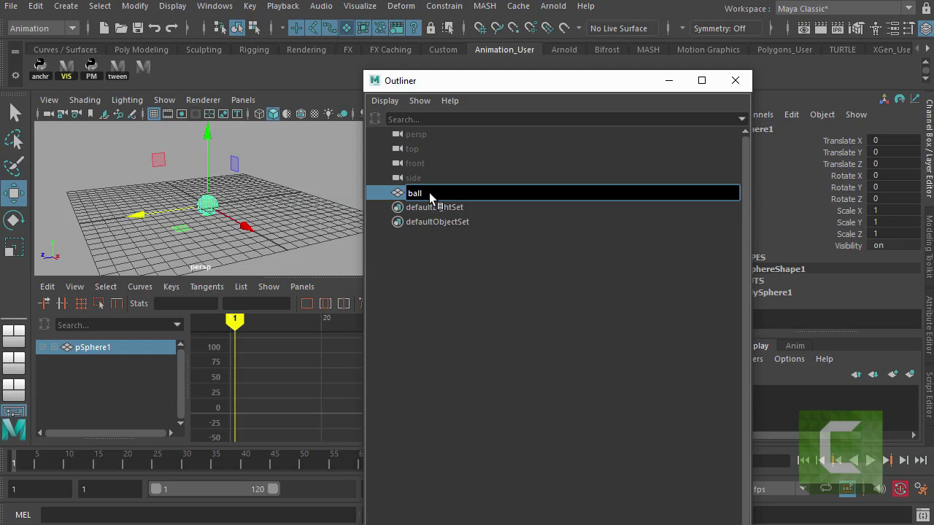
key(Return)
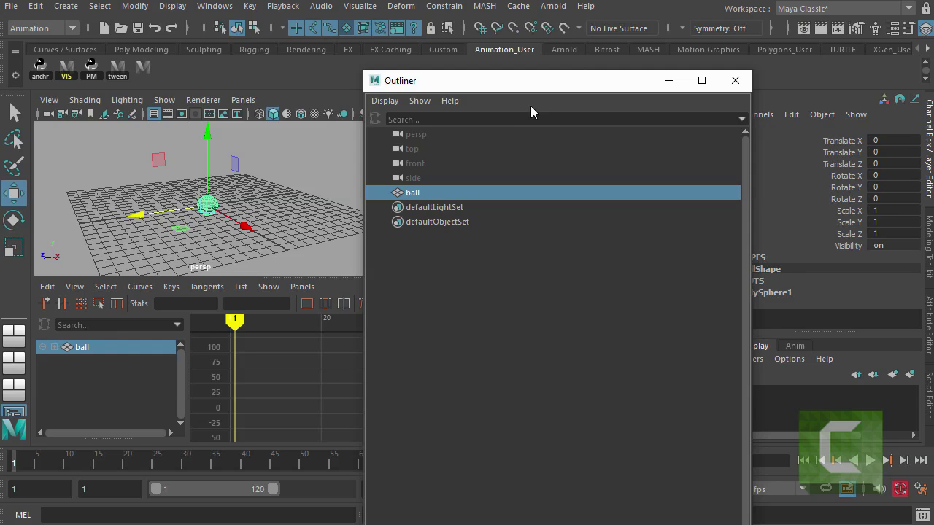
drag(561, 90, 462, 80)
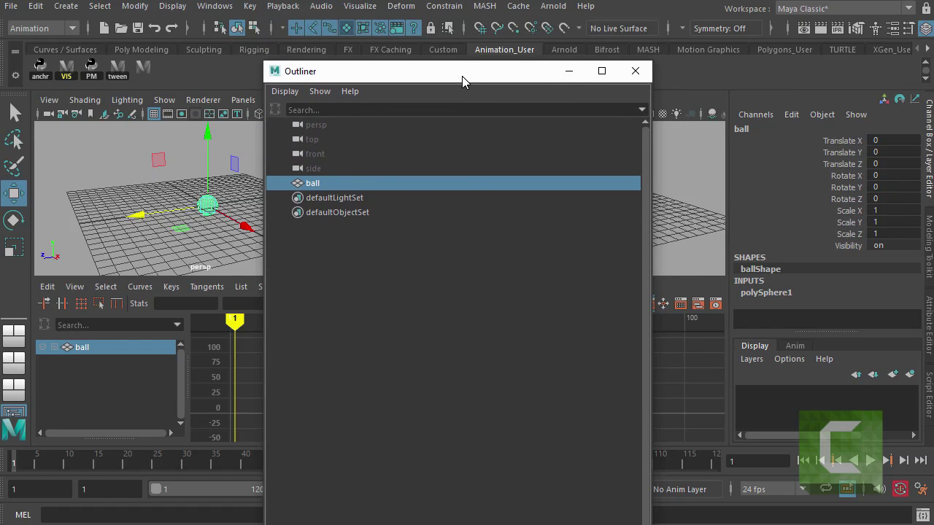
click(635, 72)
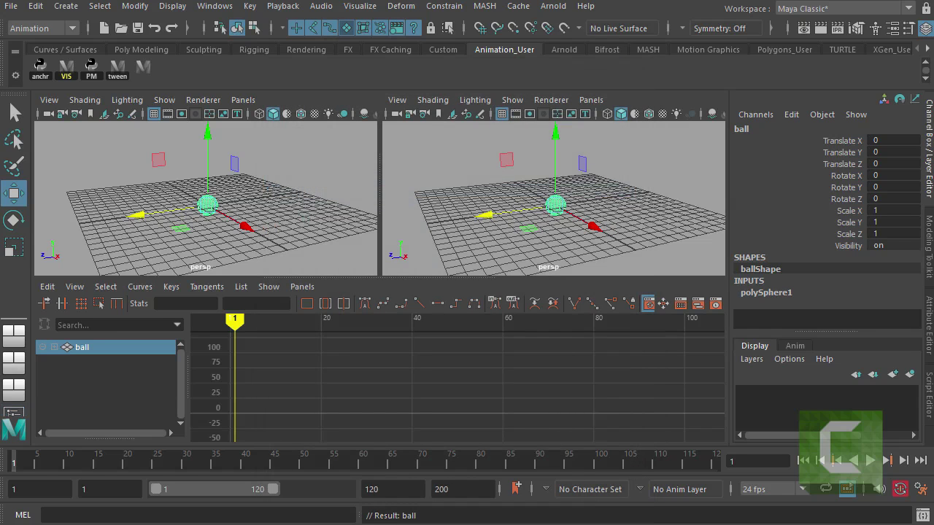
Set the Time Slider playback speed to real-time 24 fps x 1.
click(919, 490)
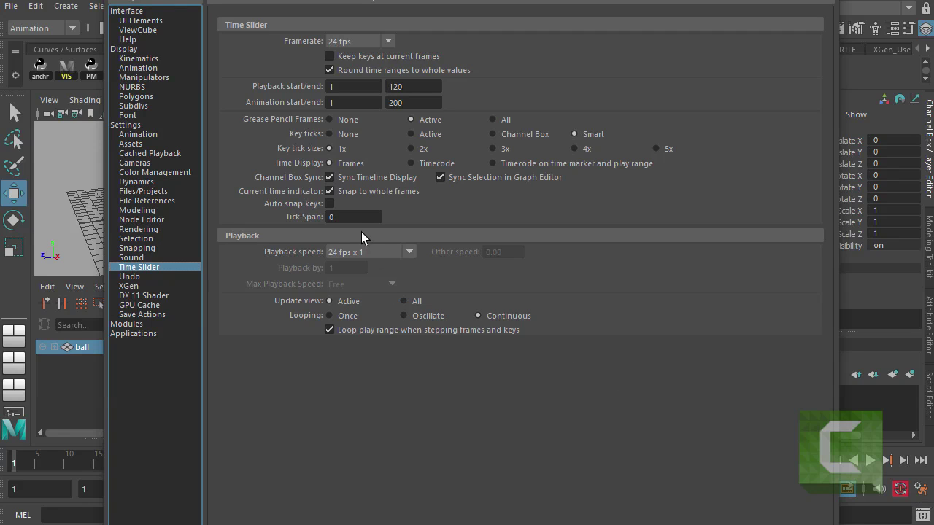
click(409, 251)
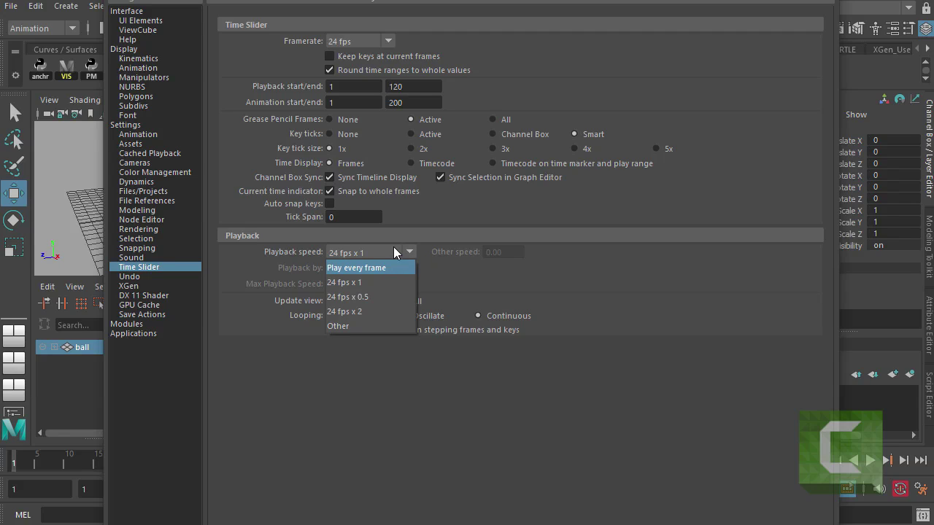
click(356, 283)
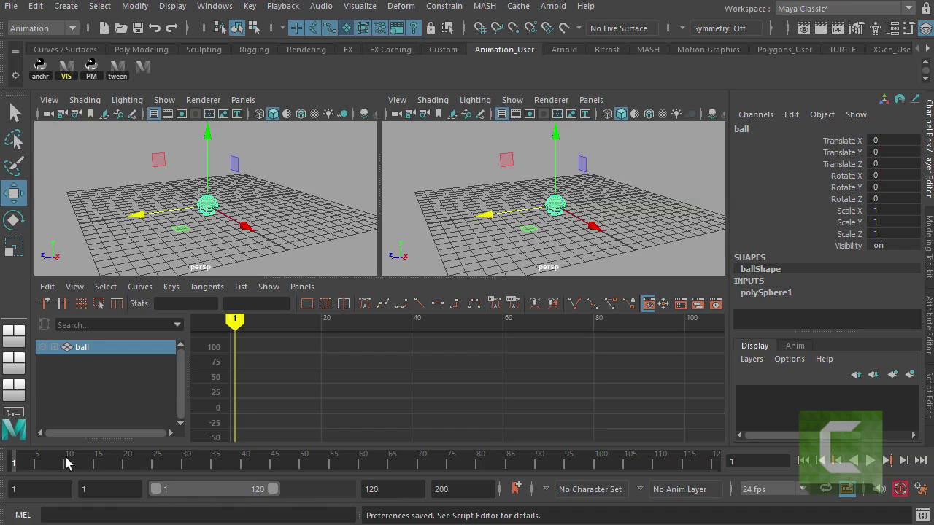
Test playback, then set the animation end frame to 100.
key(alt+v)
drag(384, 472, 12, 469)
click(466, 488)
text(100)
key(Return)
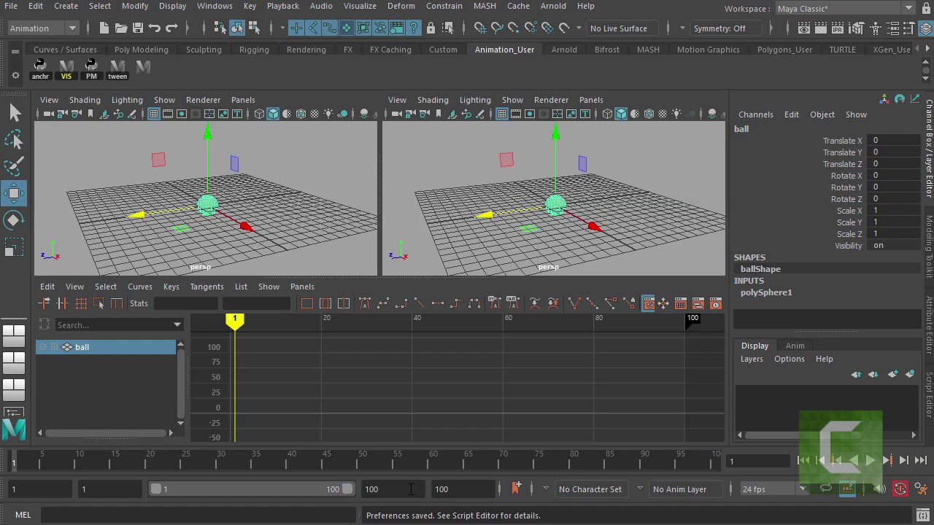
drag(411, 490, 362, 490)
At frame 1, move the ball to Translate Z 11.918 and set a key.
key(alt+v)
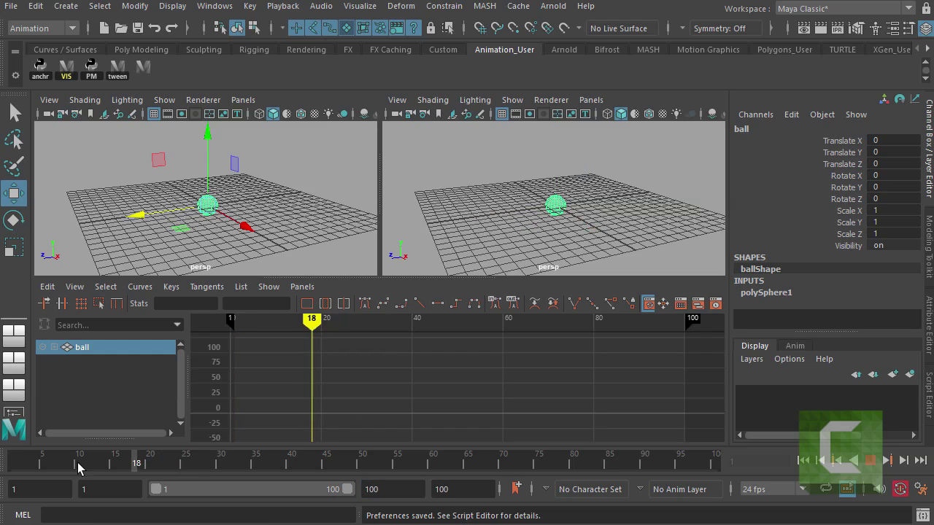
drag(78, 467, 13, 463)
drag(494, 210, 330, 216)
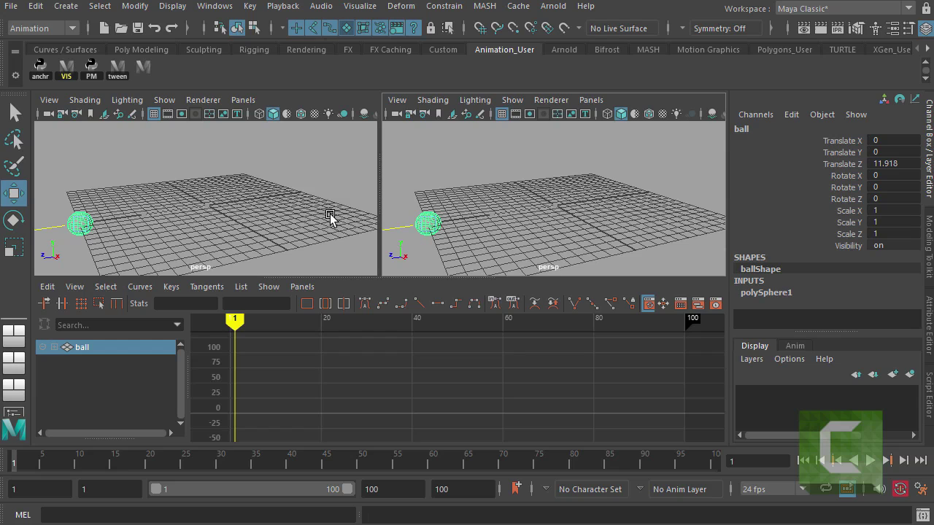
drag(417, 191, 423, 182)
alt+drag(537, 249, 497, 246)
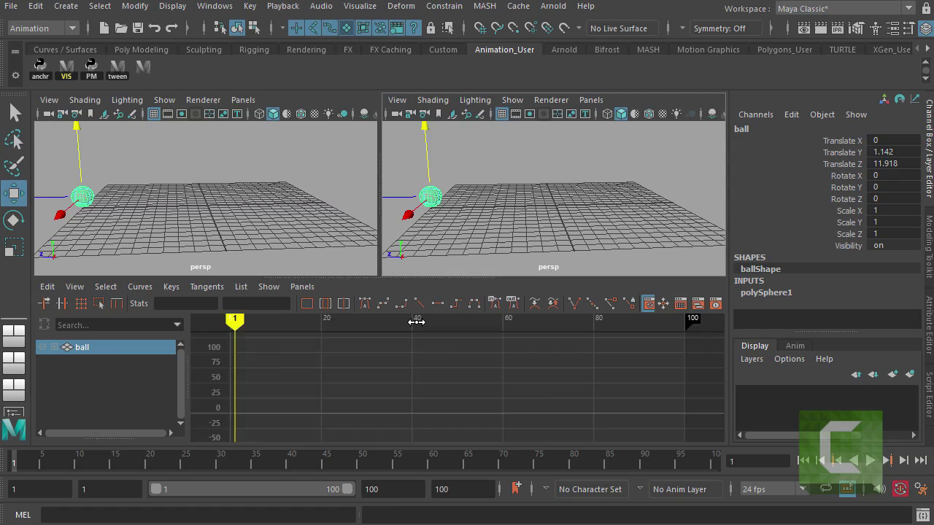
key(s)
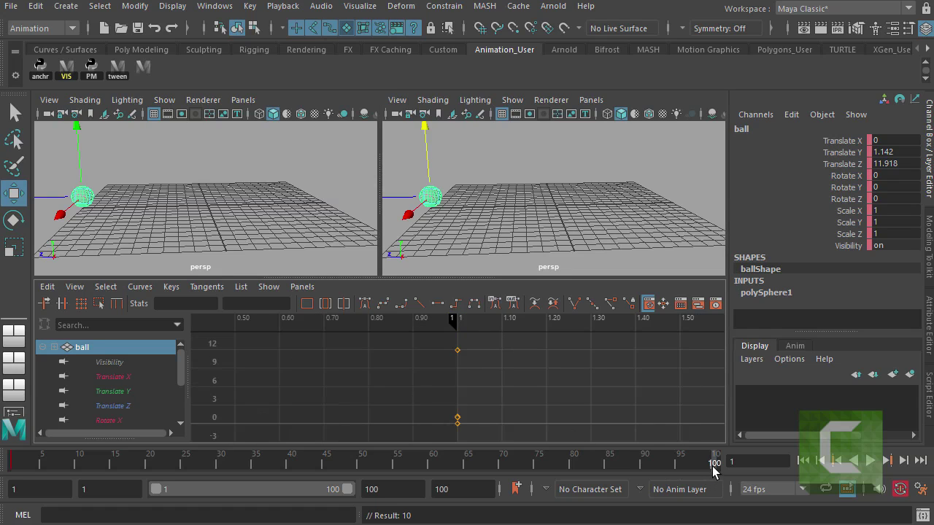
At frame 100, move the ball to Translate Z -11.667, key it, and play back.
click(712, 465)
drag(392, 200, 616, 224)
key(s)
key(s)
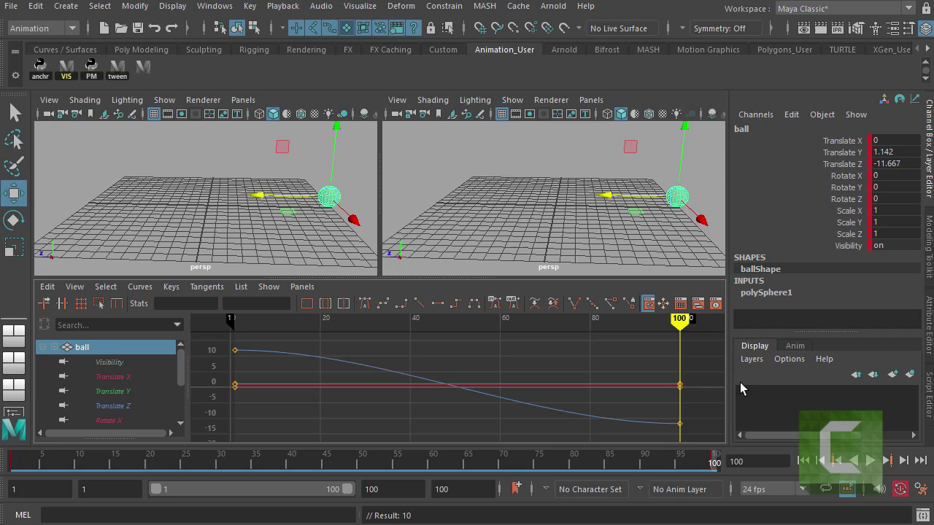
click(870, 460)
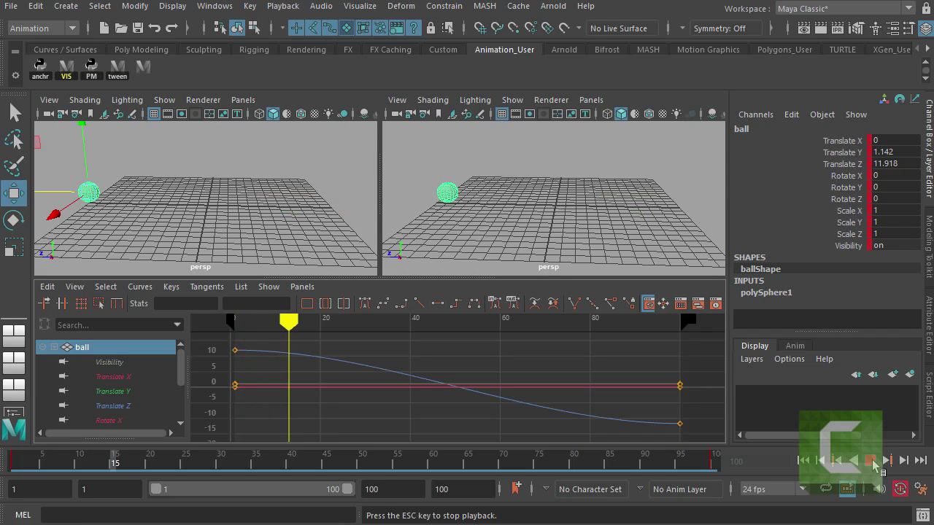